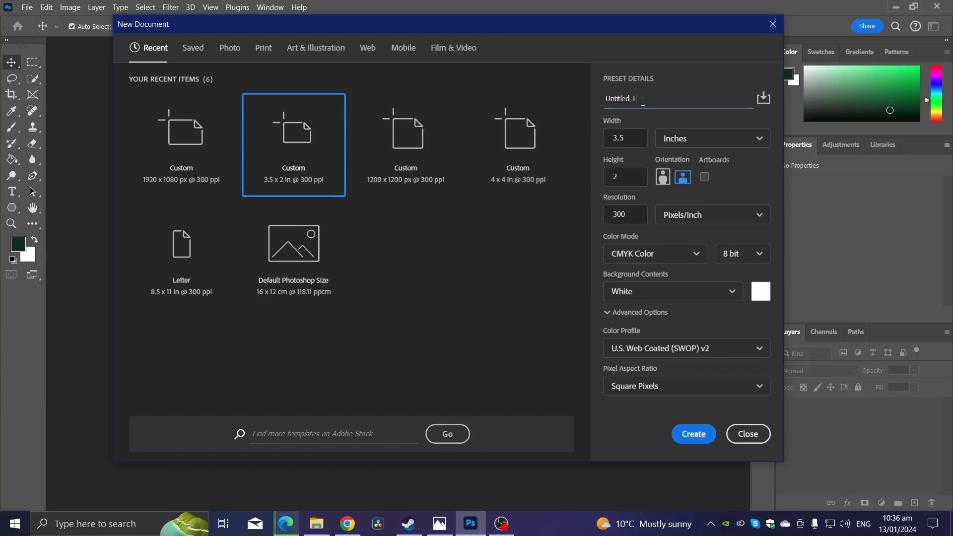
Step: Create a new 3.5 × 2 inch, 300 ppi CMYK document named Creative Business Card Design
text(V)
key(Tab)
click(612, 176)
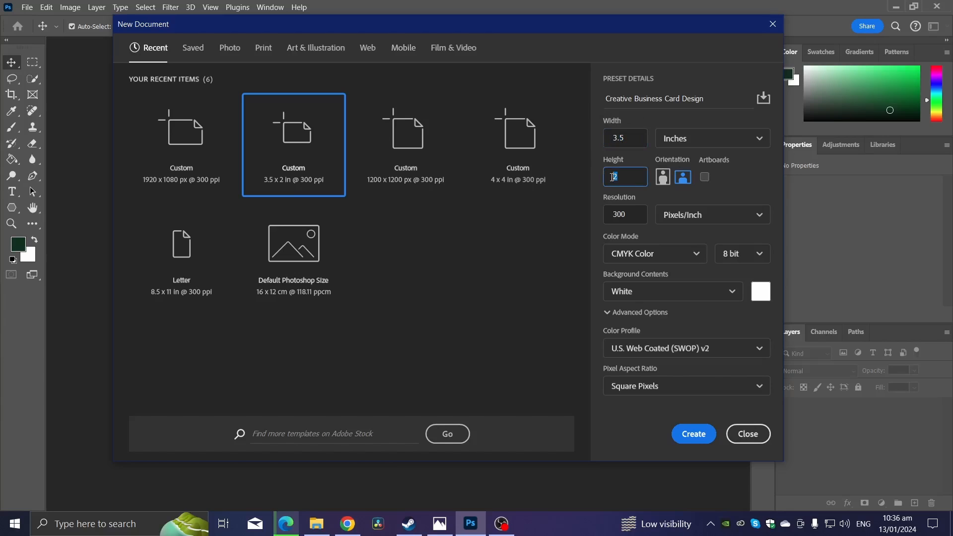
click(606, 214)
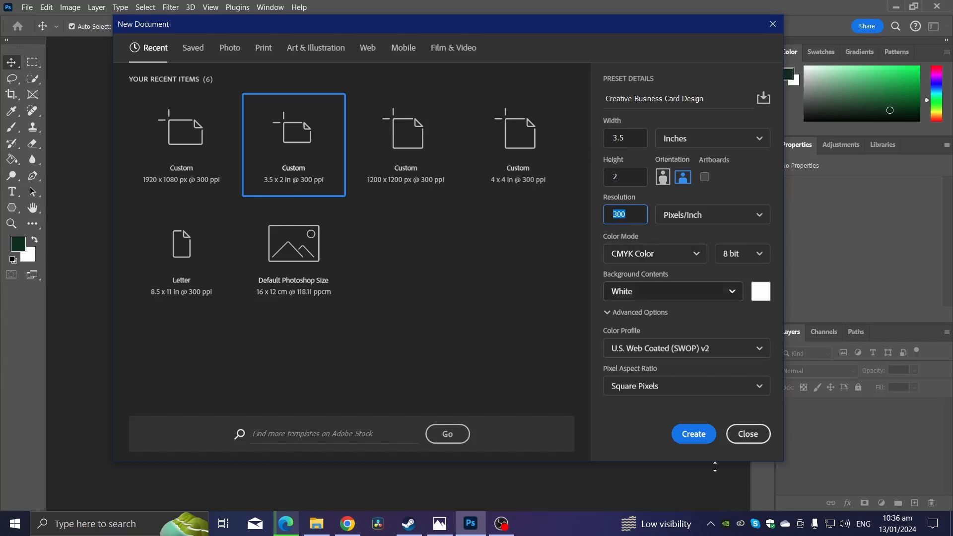
click(693, 434)
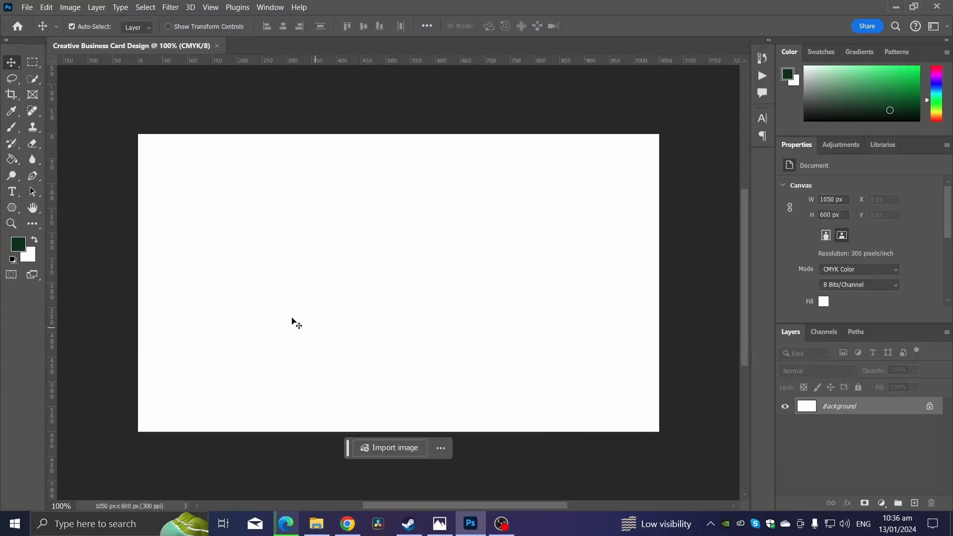
Step: Draw a rectangle covering the whole card with the Rectangle tool
click(13, 207)
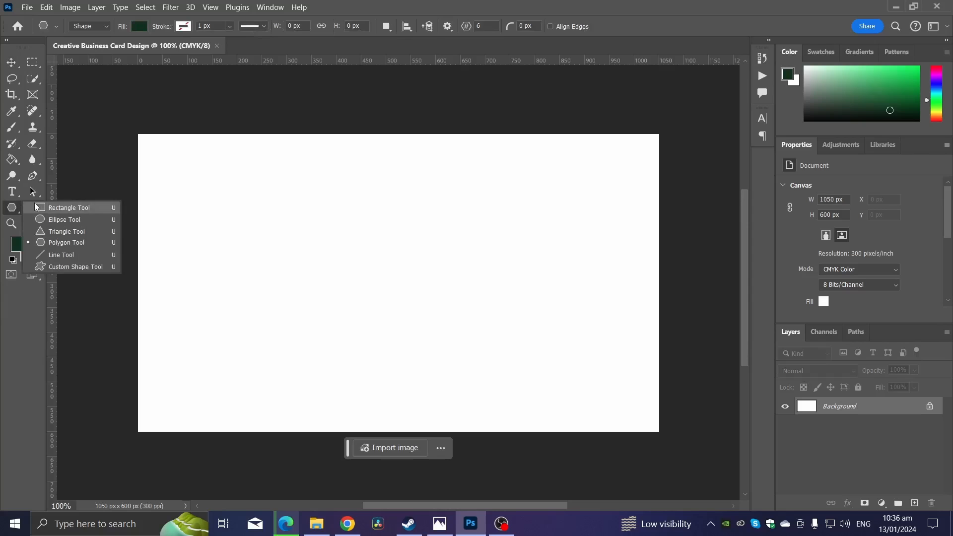
click(35, 207)
drag(133, 130, 663, 435)
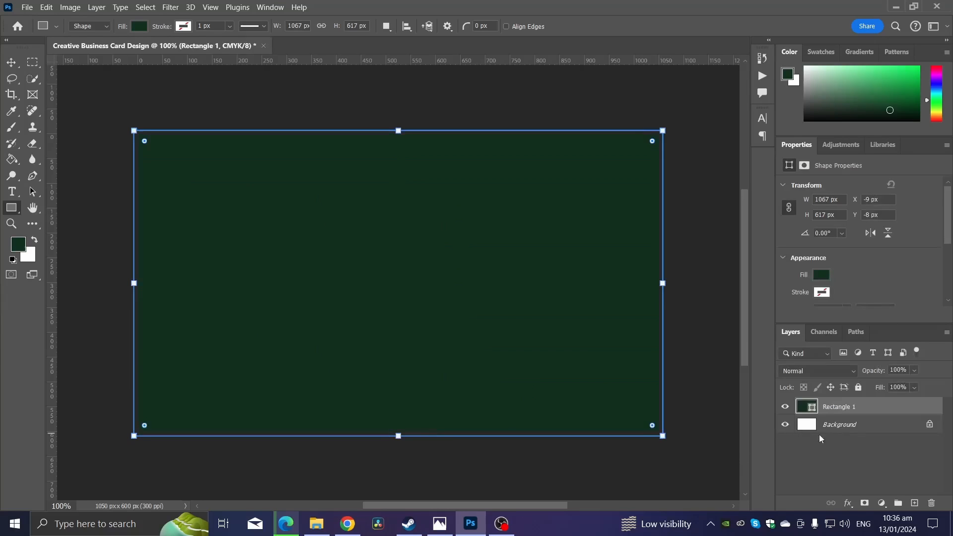
Step: Rename the rectangle layer to Background
click(835, 425)
click(845, 408)
text(Back)
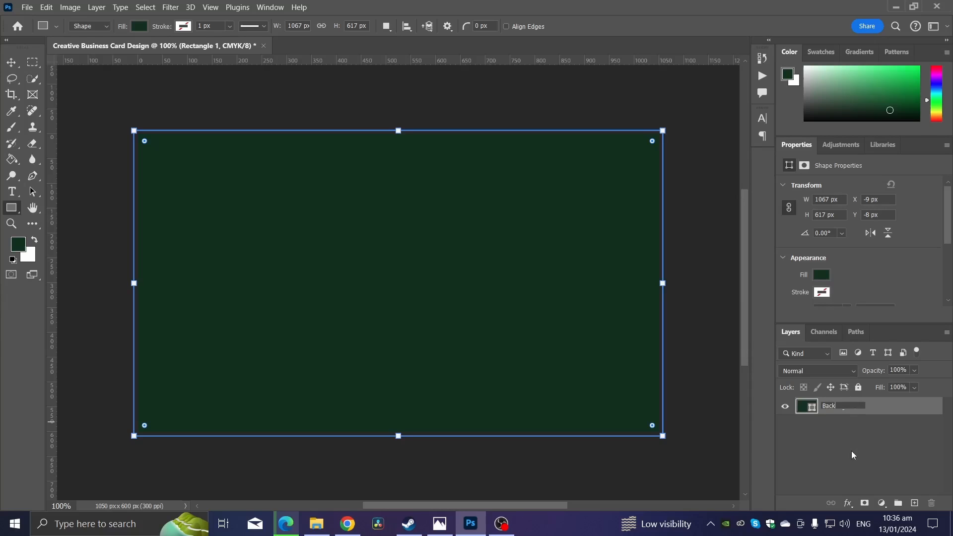
text(ground)
key(Return)
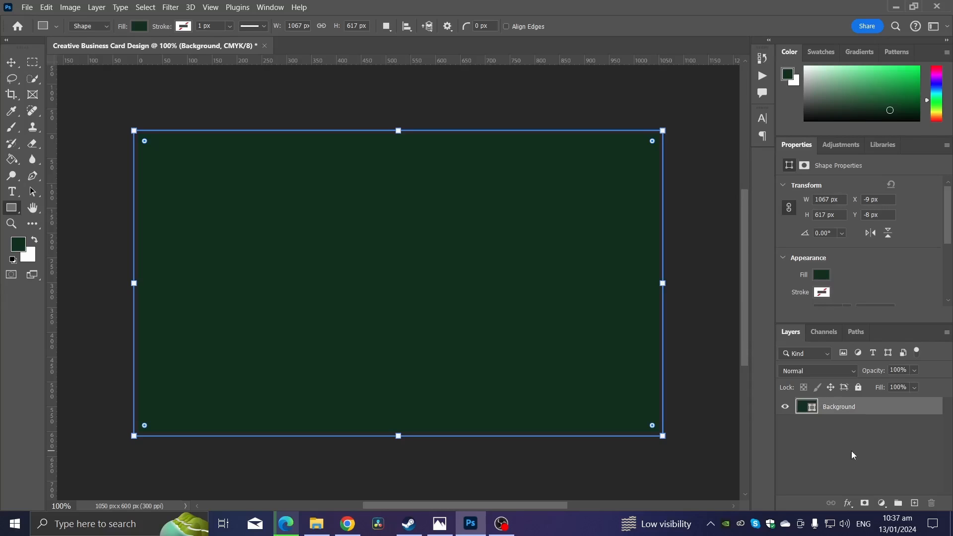
Step: Draw a horizontal line about 284 px long across the lower left part of the card with the Line tool
click(11, 61)
click(121, 328)
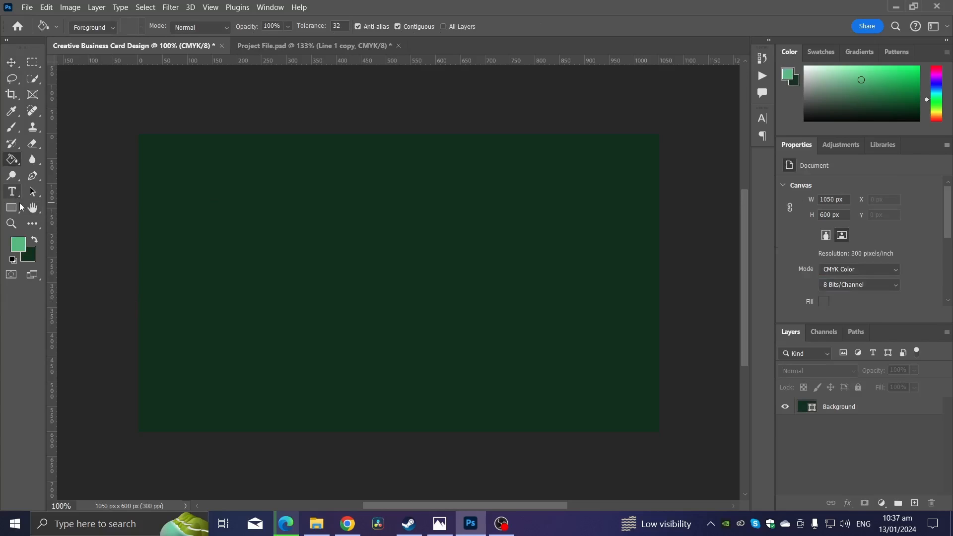
click(12, 208)
right_click(18, 209)
click(58, 246)
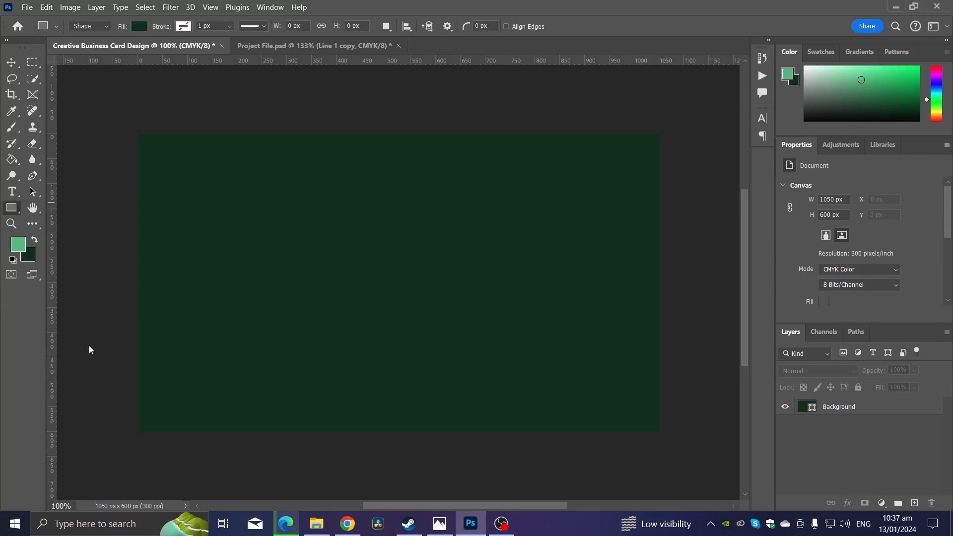
drag(135, 367, 276, 367)
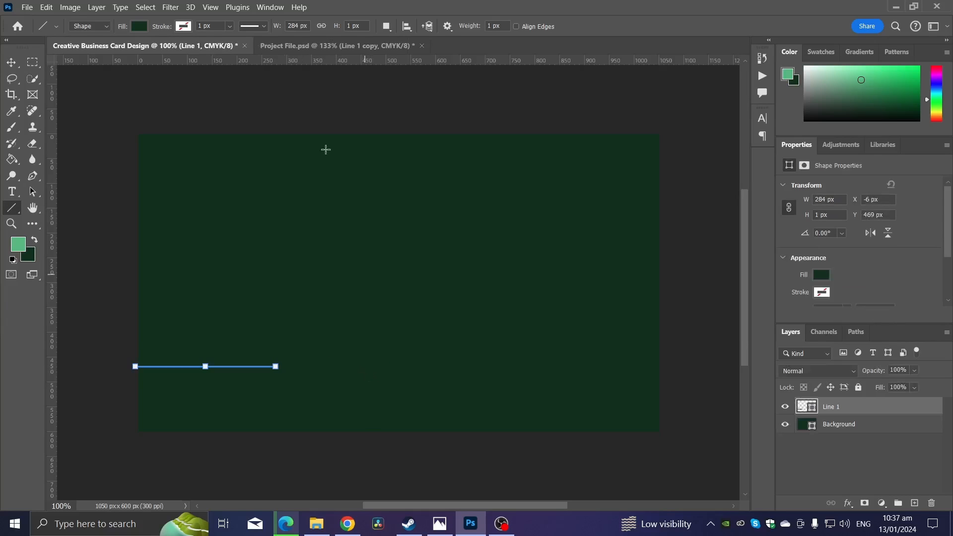
Step: Set the line's fill to none, its stroke to the light green recent color, and the stroke width to 21 px
click(137, 30)
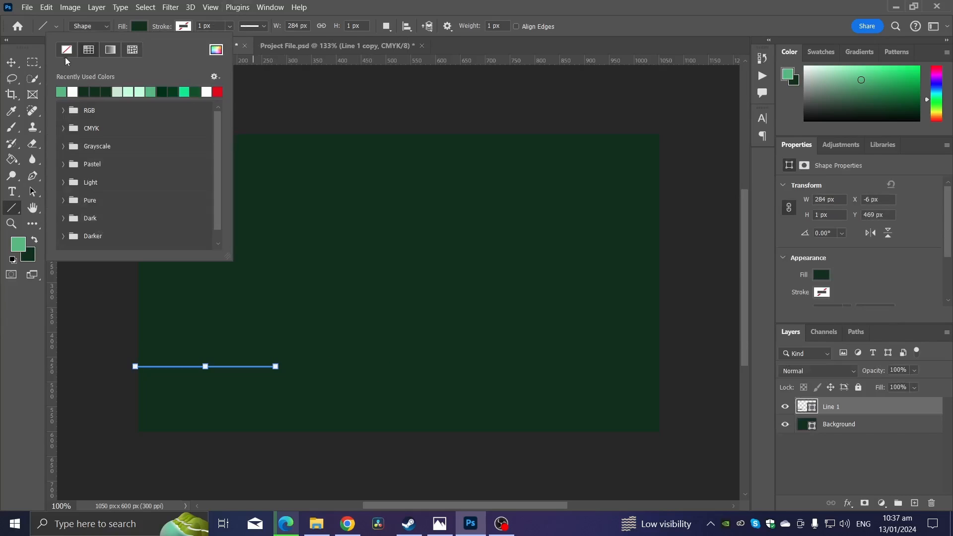
click(66, 50)
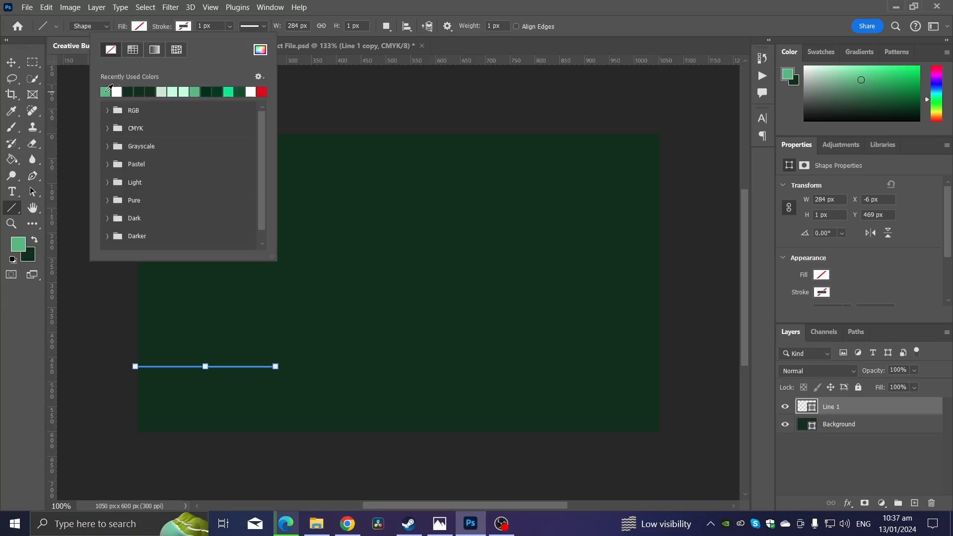
click(105, 91)
click(211, 25)
text(2)
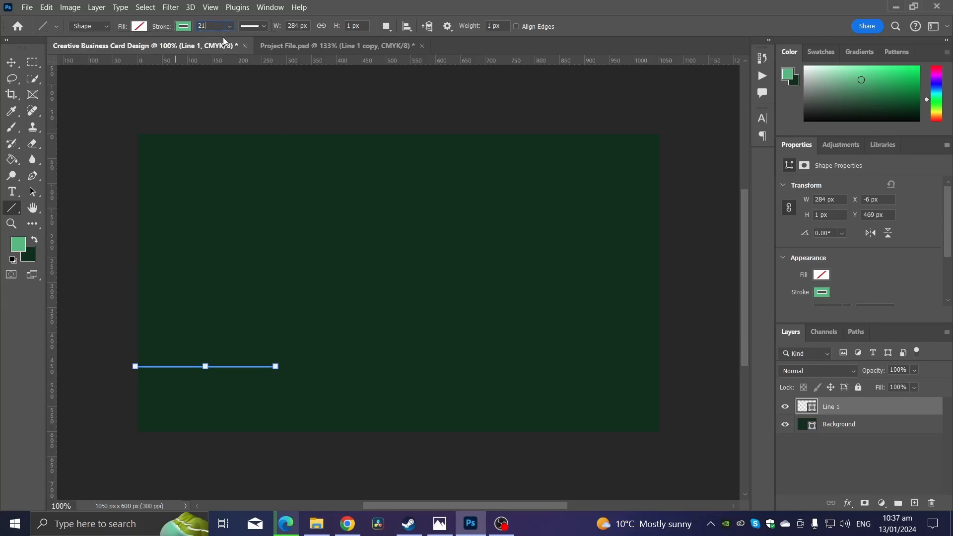
key(Return)
Step: Duplicate the line and place the copy at the same height against the card's right edge
click(15, 65)
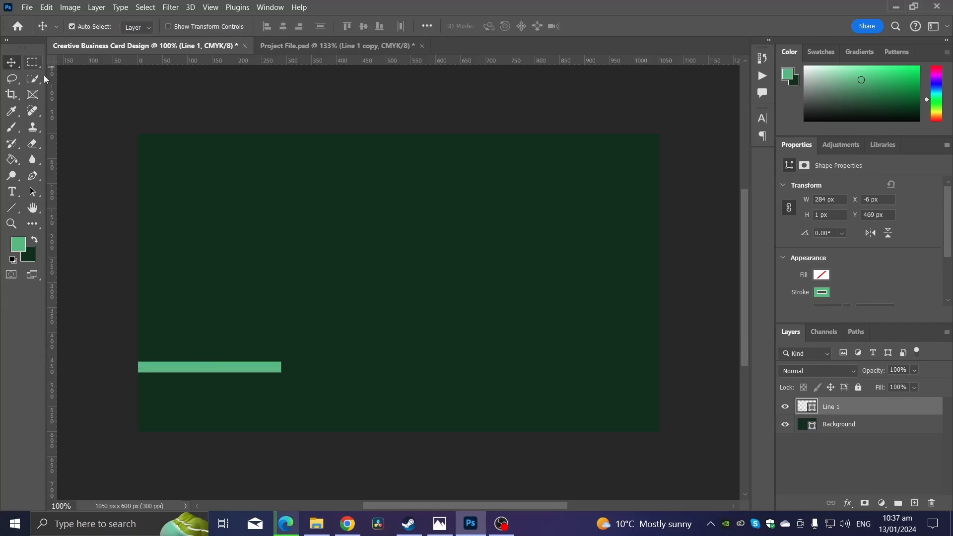
scroll(166, 184, down, 3)
scroll(316, 293, up, 1)
scroll(296, 298, up, 1)
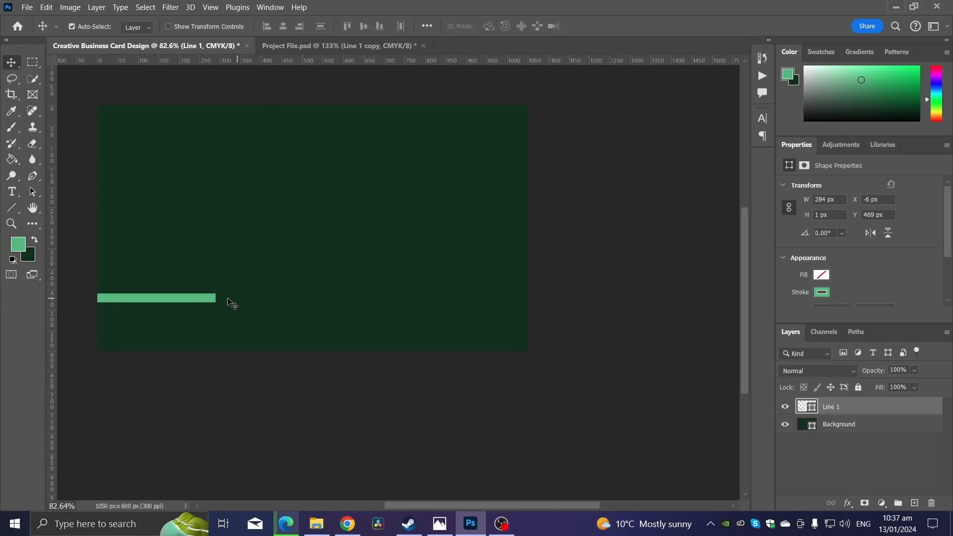
drag(208, 296, 534, 297)
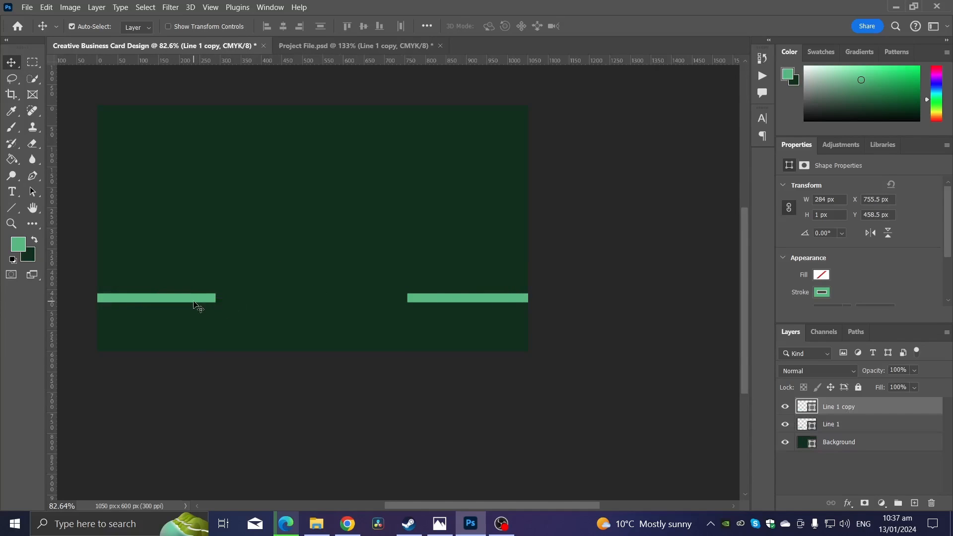
Step: Nudge the left line slightly so it sits flush against the card's left edge
mouse_move(196, 301)
mouse_down()
mouse_move(210, 302)
mouse_move(194, 300)
mouse_up()
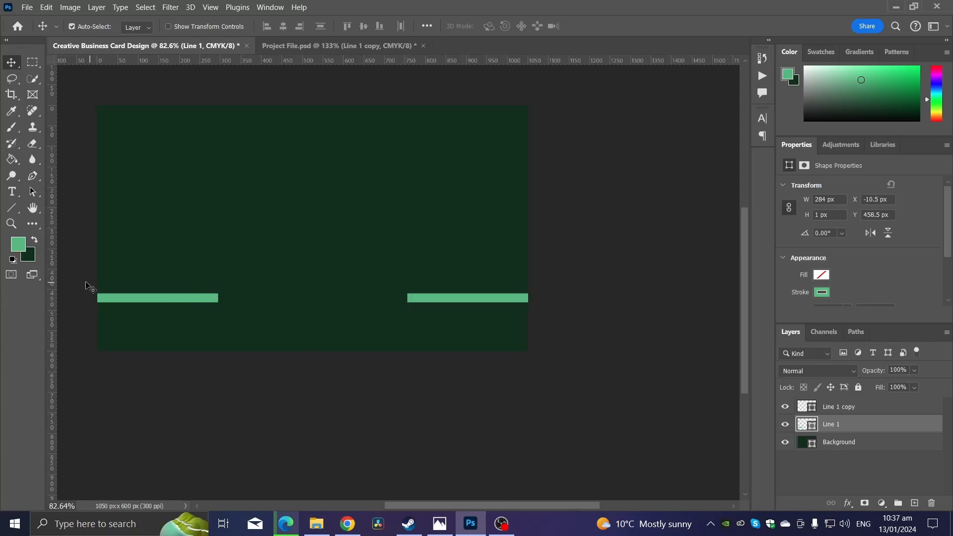
key(ctrl+0)
key(ctrl)
key(ctrl+0)
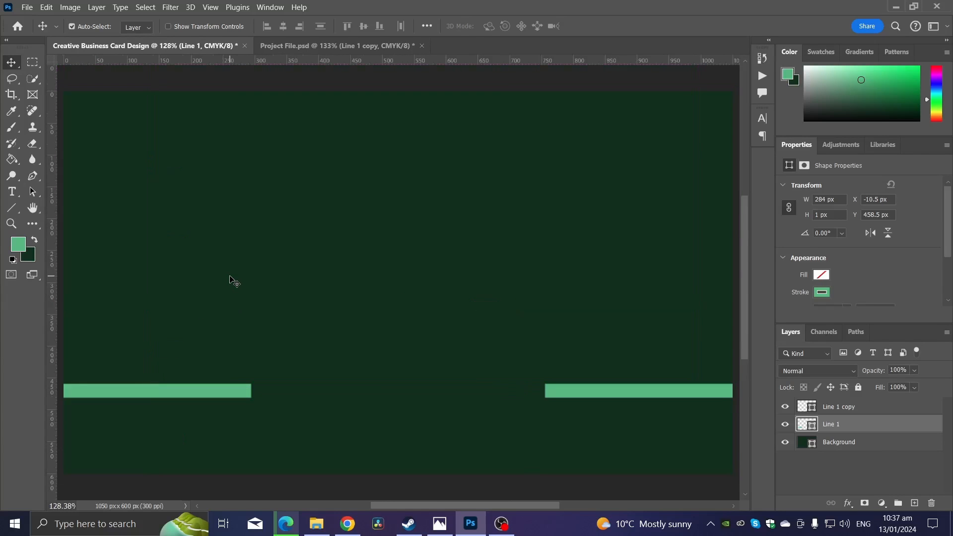
scroll(230, 277, down, 2)
scroll(273, 324, up, 1)
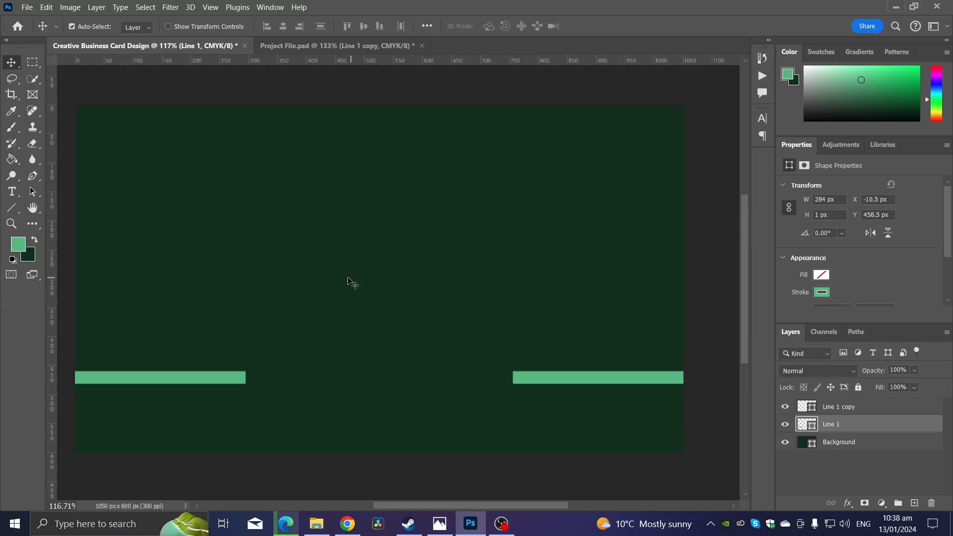
click(12, 192)
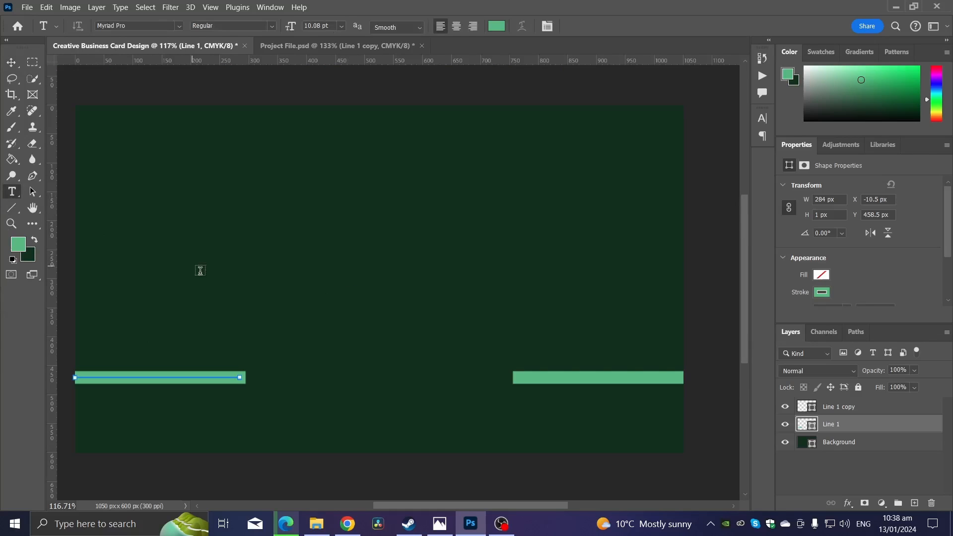
click(273, 290)
text(www)
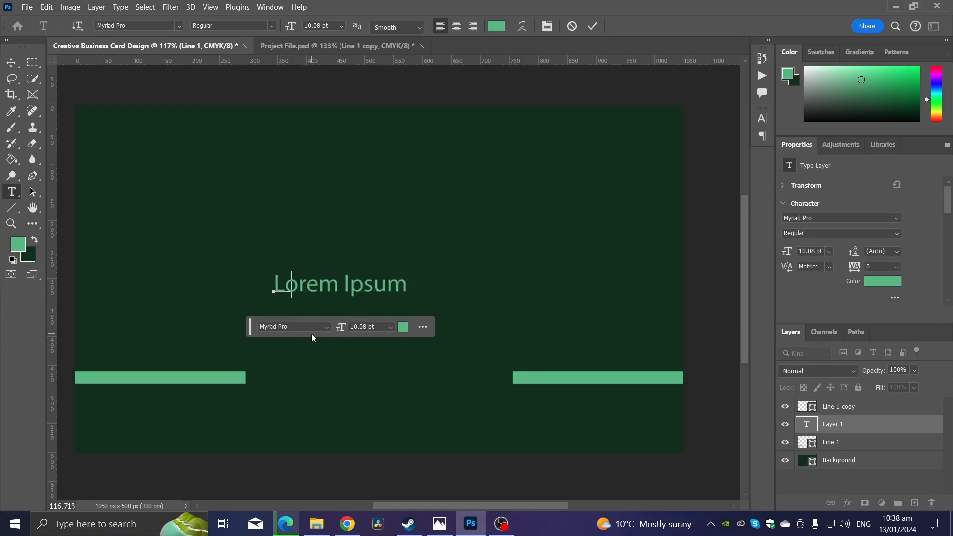
text(.grap)
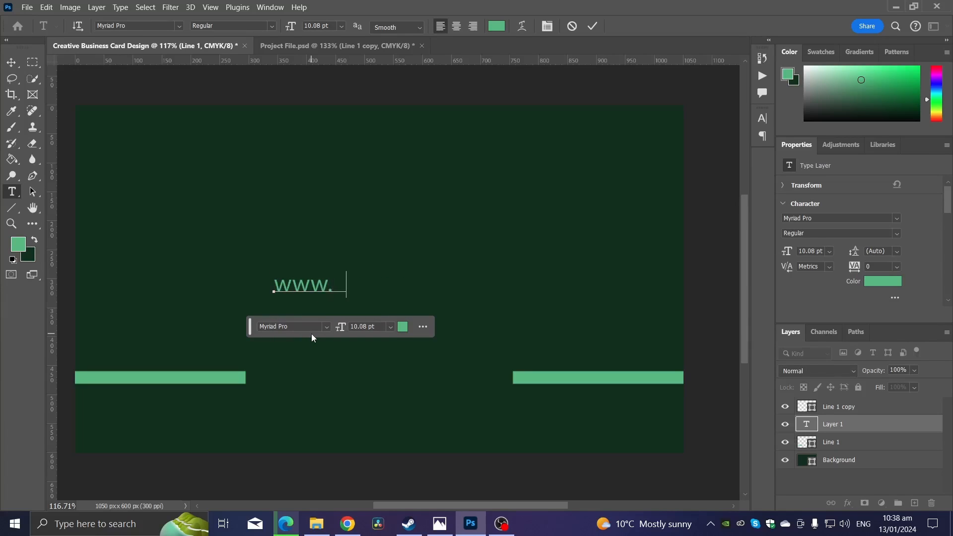
key(BackSpace)
key(BackSpace)
key(BackSpace)
key(BackSpace)
text(thu )
text(derstro)
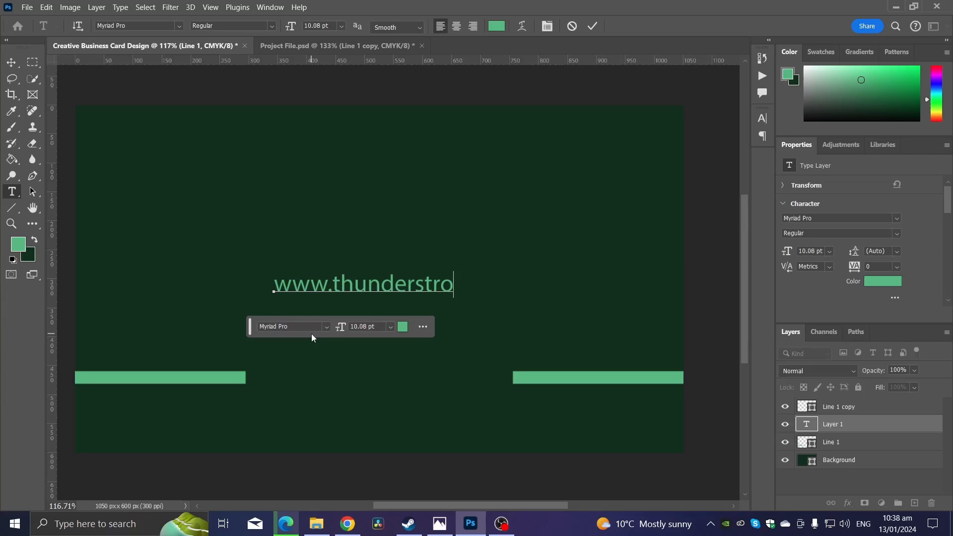
text(m)
key(BackSpace)
key(BackSpace)
text(.com)
Step: Set the web address text's font to Montserrat Medium
key(ctrl+a)
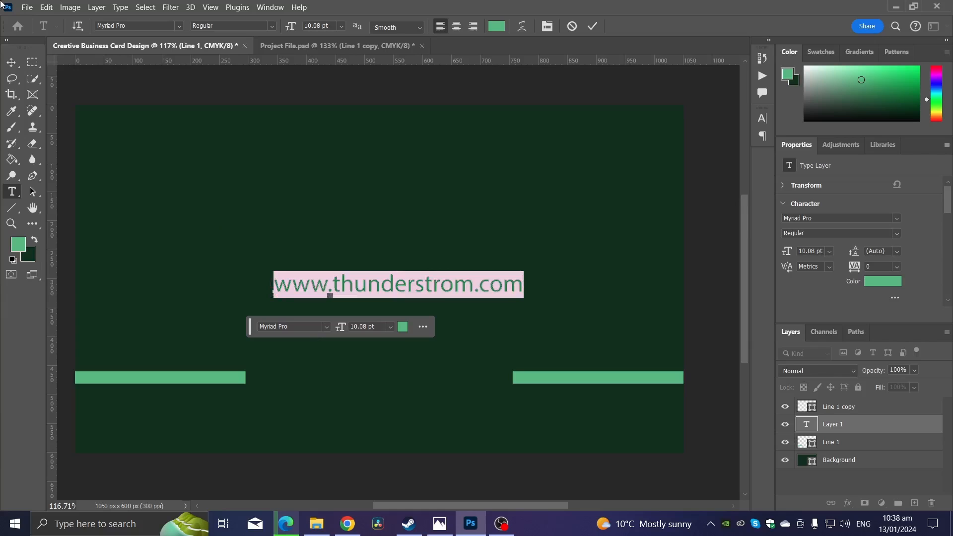
click(177, 28)
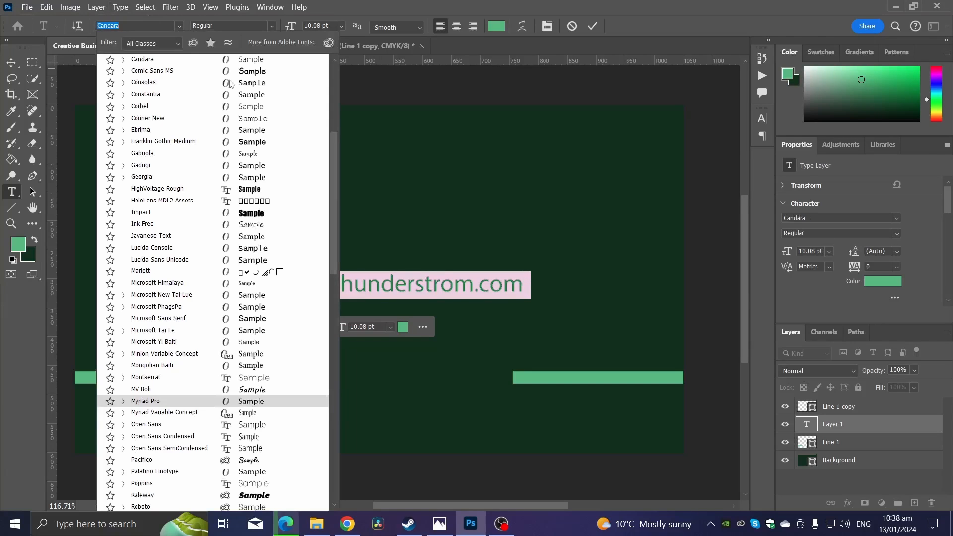
drag(331, 233, 348, 102)
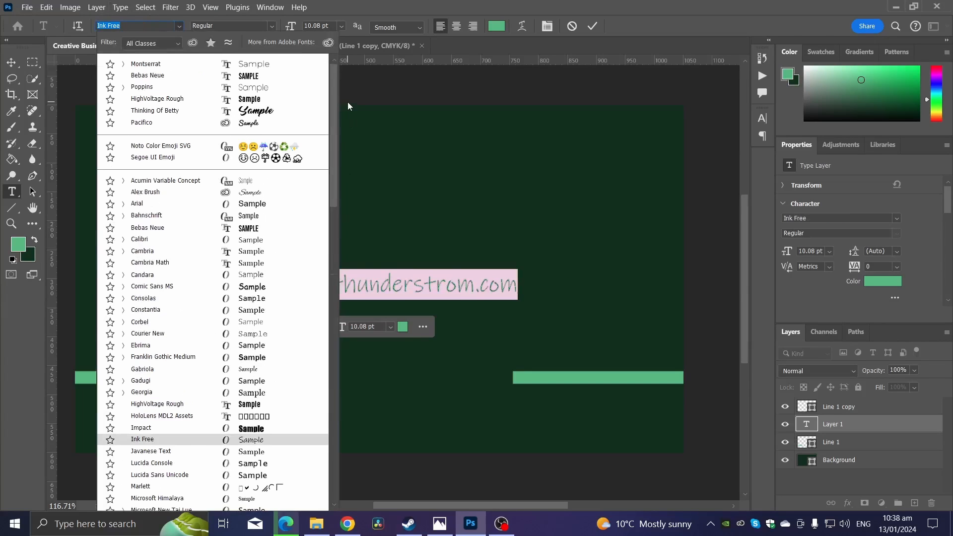
click(148, 64)
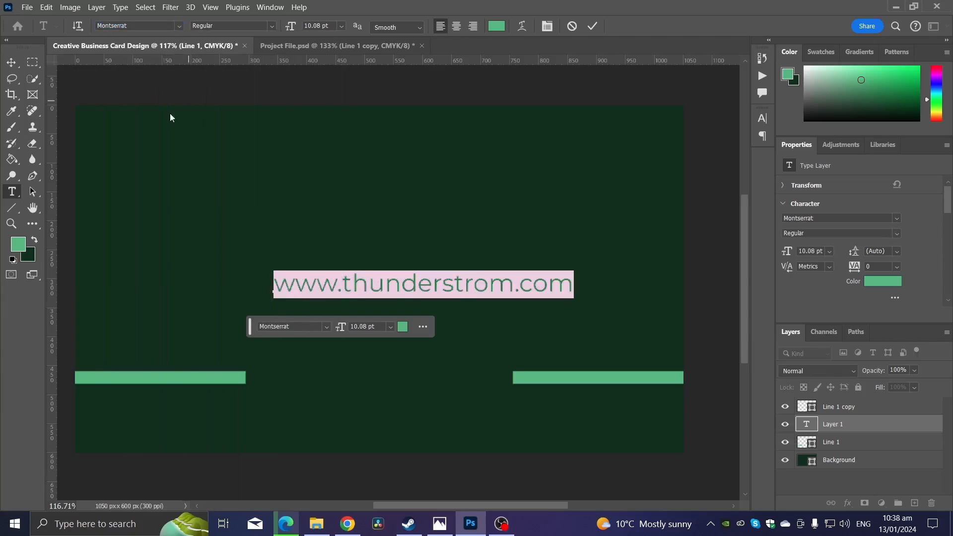
click(273, 25)
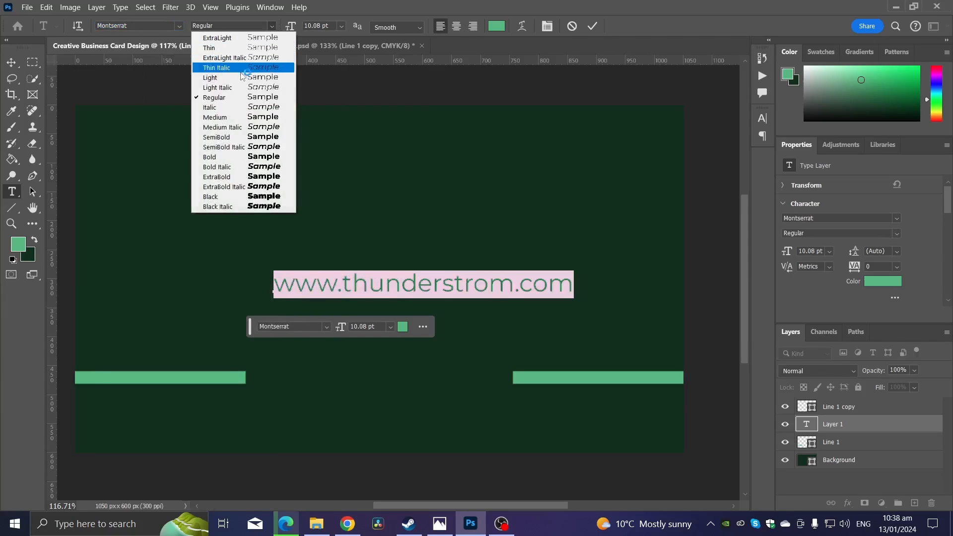
click(233, 123)
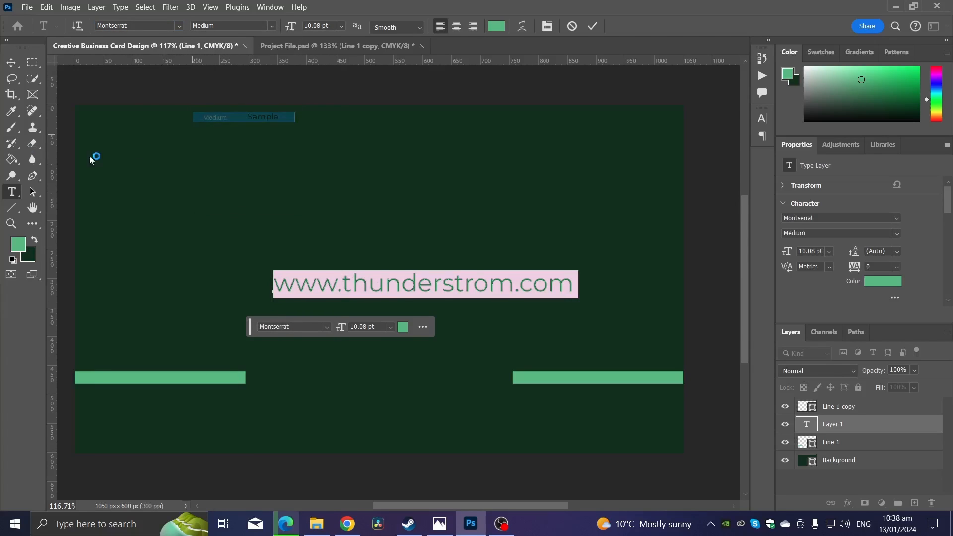
Step: Scale the web address down and place it centred between the two lines
click(10, 62)
key(ctrl+t)
drag(578, 284, 489, 380)
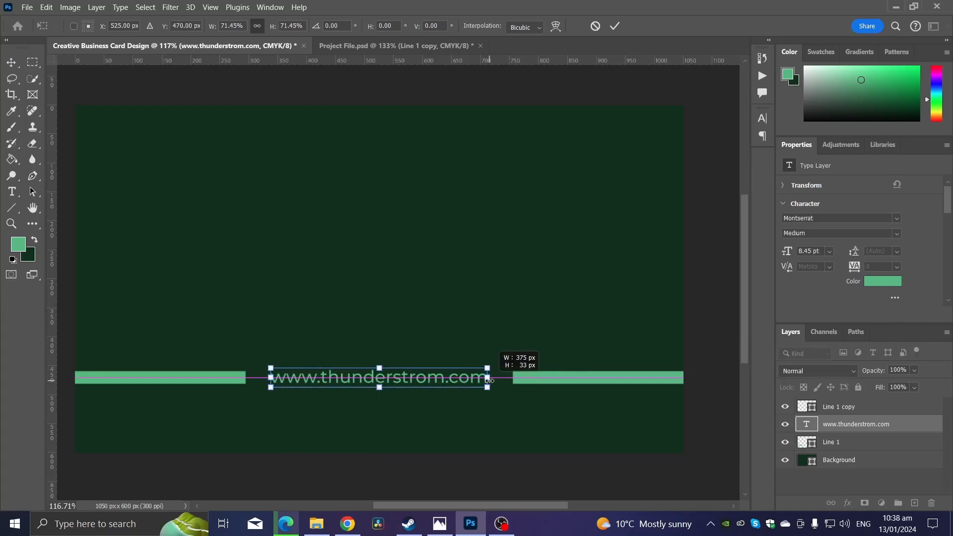
key(Return)
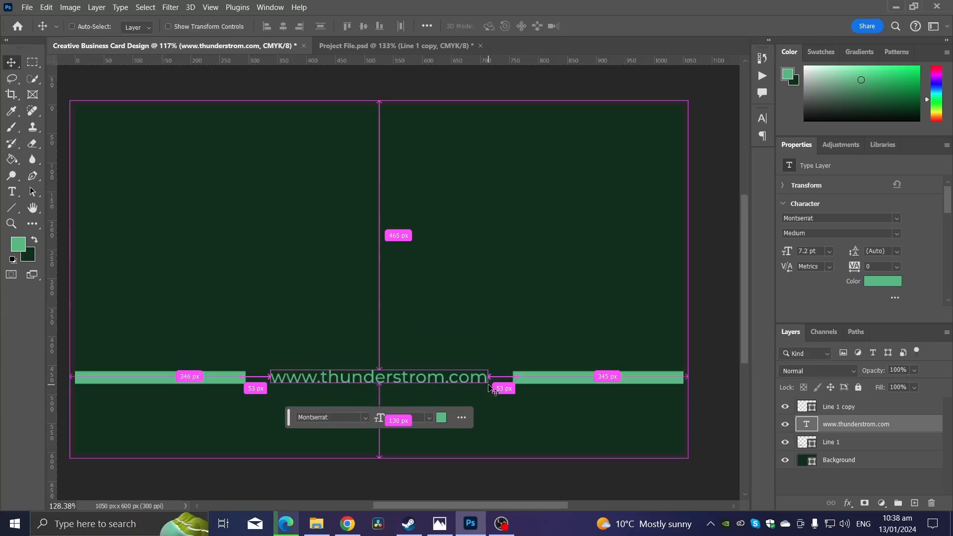
scroll(494, 391, down, 2)
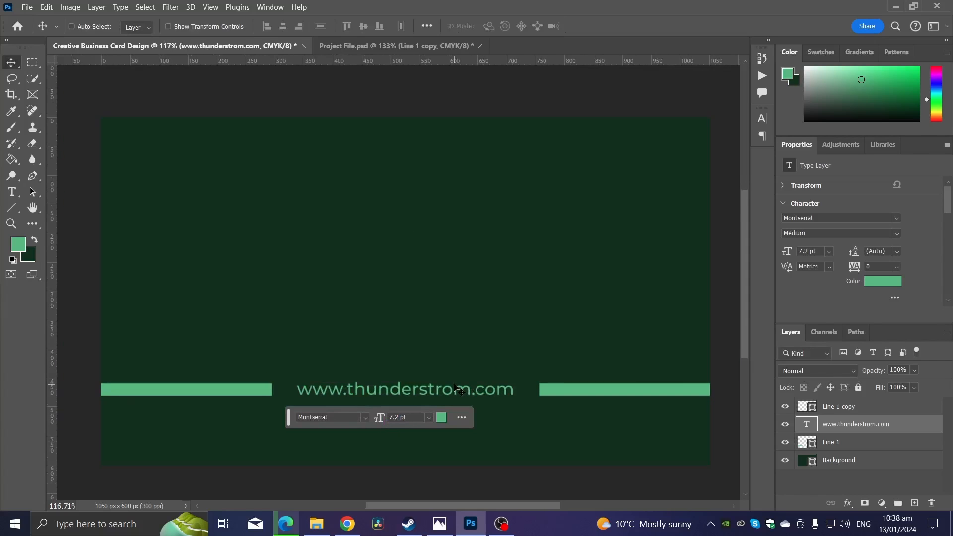
scroll(458, 390, down, 6)
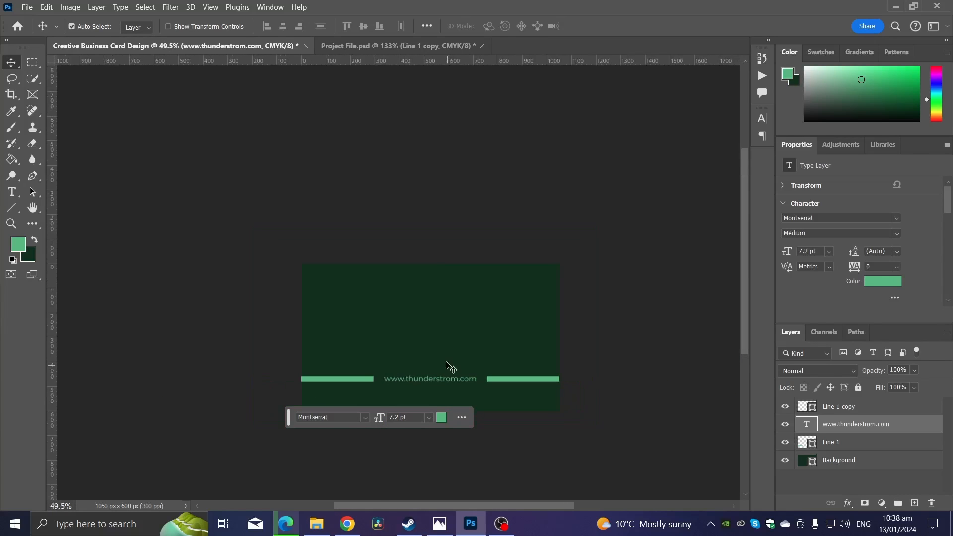
key(g)
scroll(427, 367, up, 10)
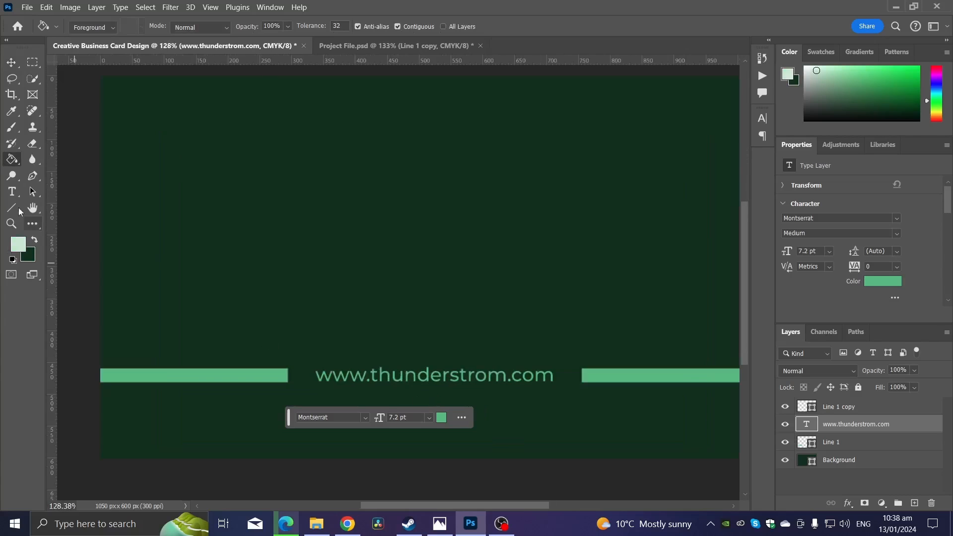
Step: Change the web address text colour to the light mint d0e9d7
click(12, 192)
double_click(351, 371)
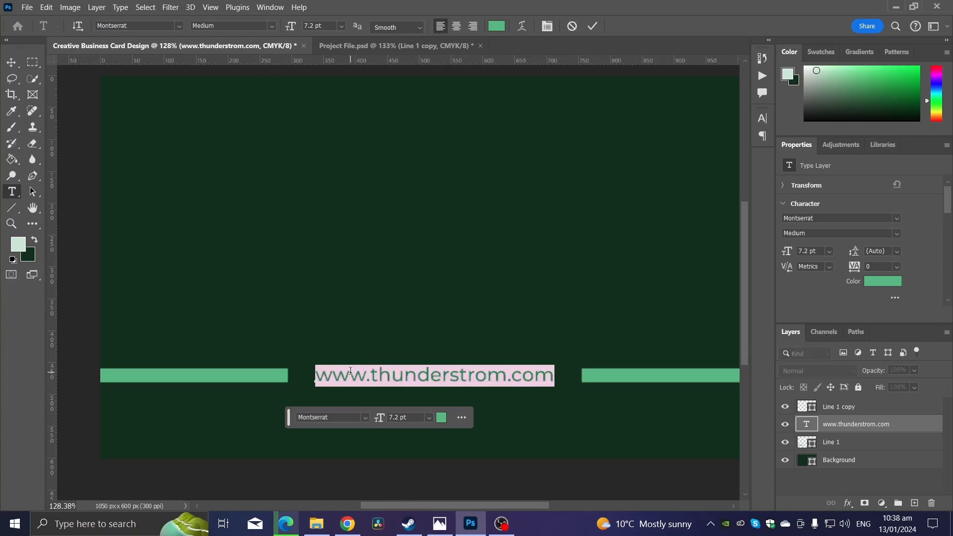
click(497, 27)
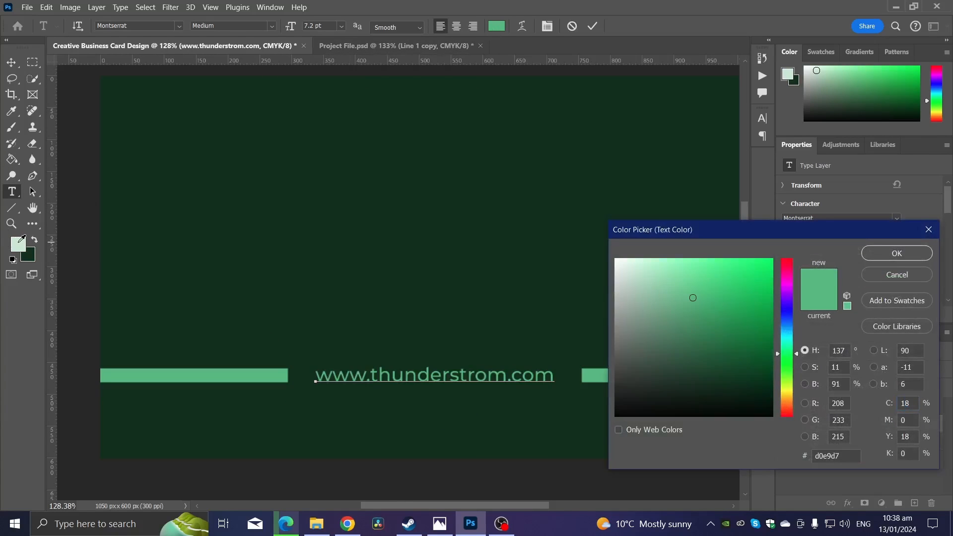
click(904, 253)
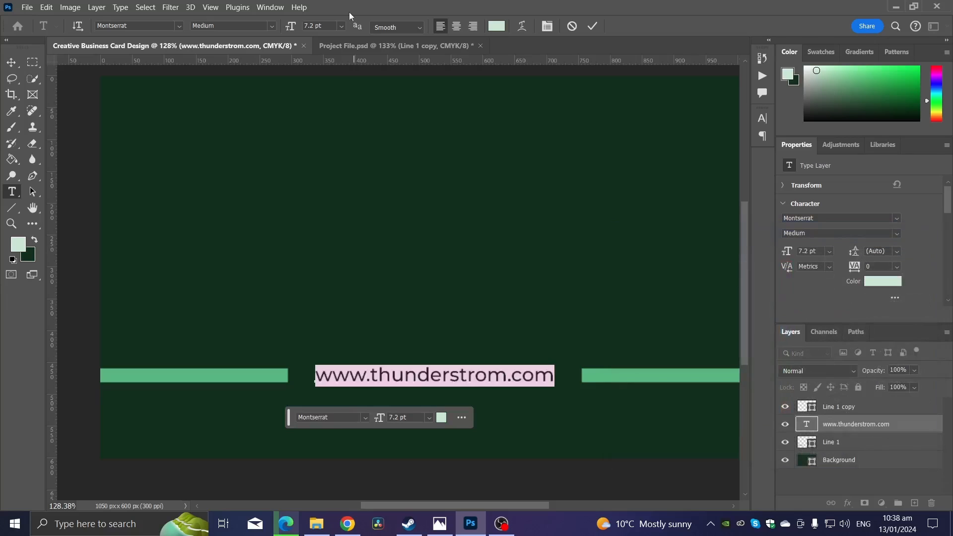
Step: Set the web address font style to Montserrat SemiBold and commit the text
click(272, 31)
click(227, 137)
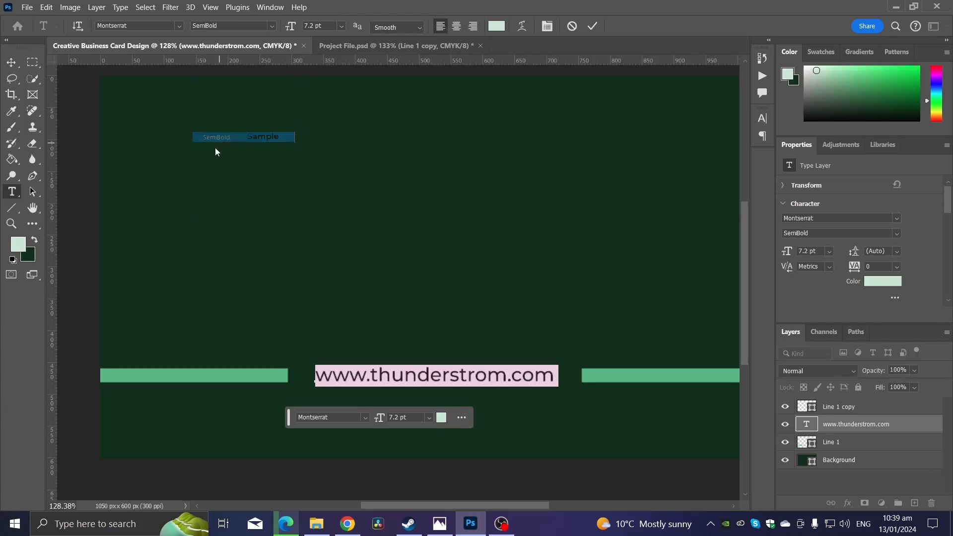
click(12, 62)
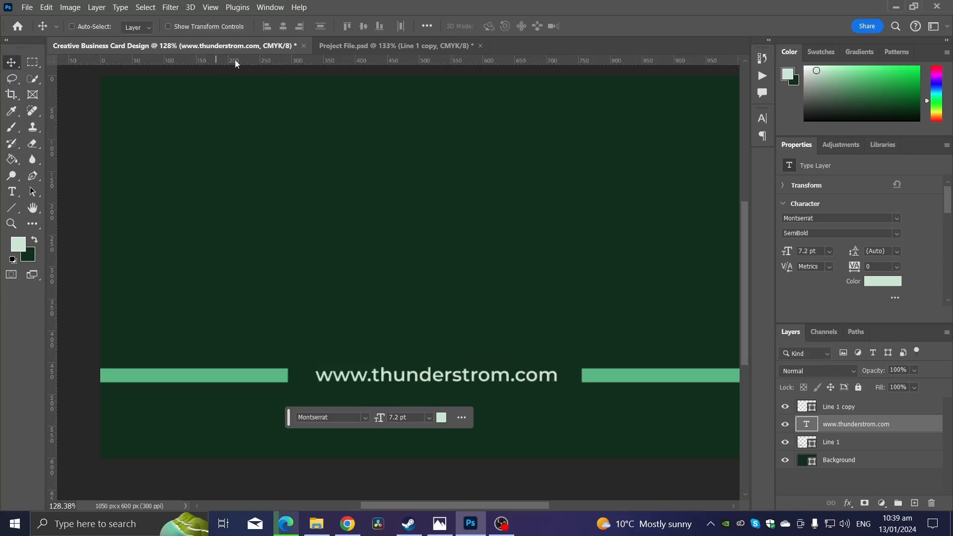
Step: Scale the web address text down slightly with Free Transform
key(ctrl+a)
key(ctrl+d)
key(ctrl+t)
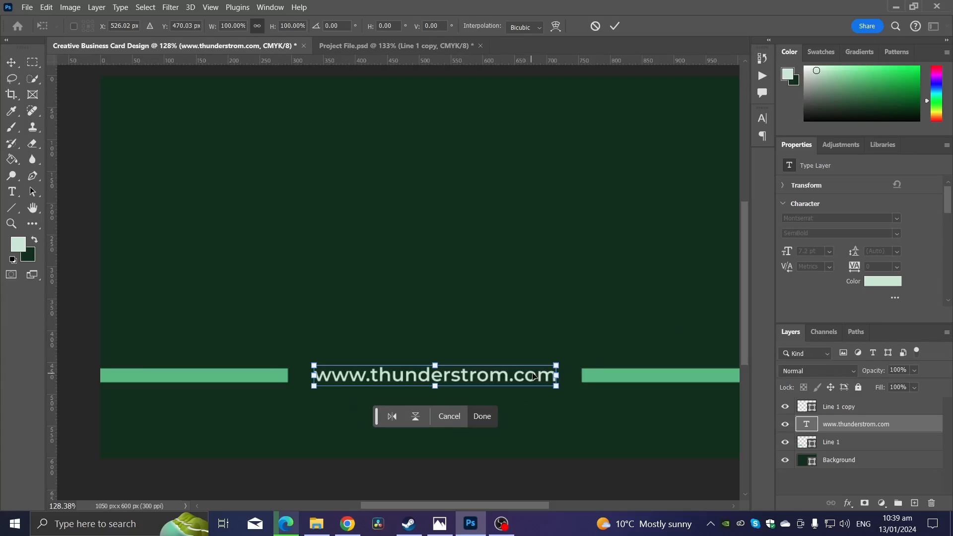
drag(552, 365, 538, 366)
key(Return)
Step: Move the logo toward the middle of the card and centre it horizontally on the canvas
key(ctrl+0)
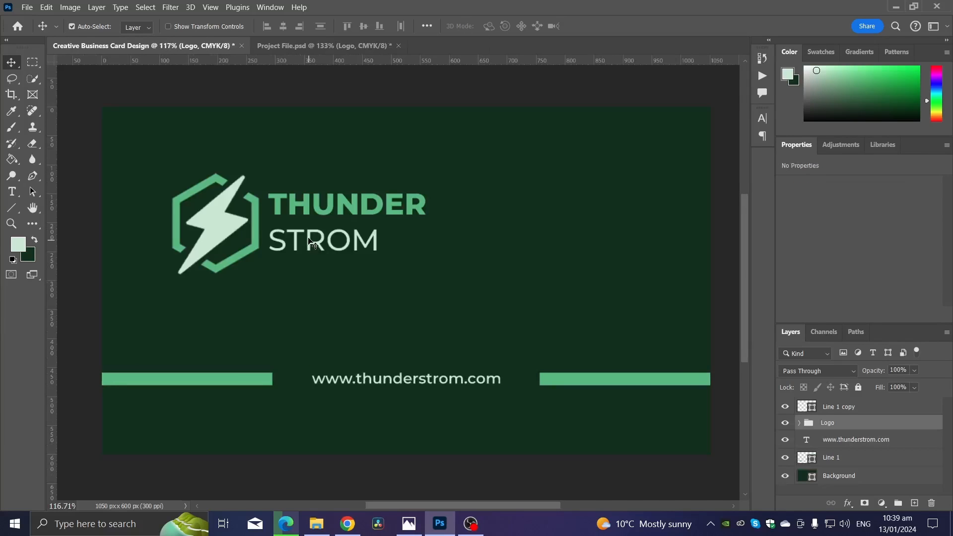
key(ctrl+t)
drag(322, 207, 432, 230)
key(Return)
key(ctrl+a)
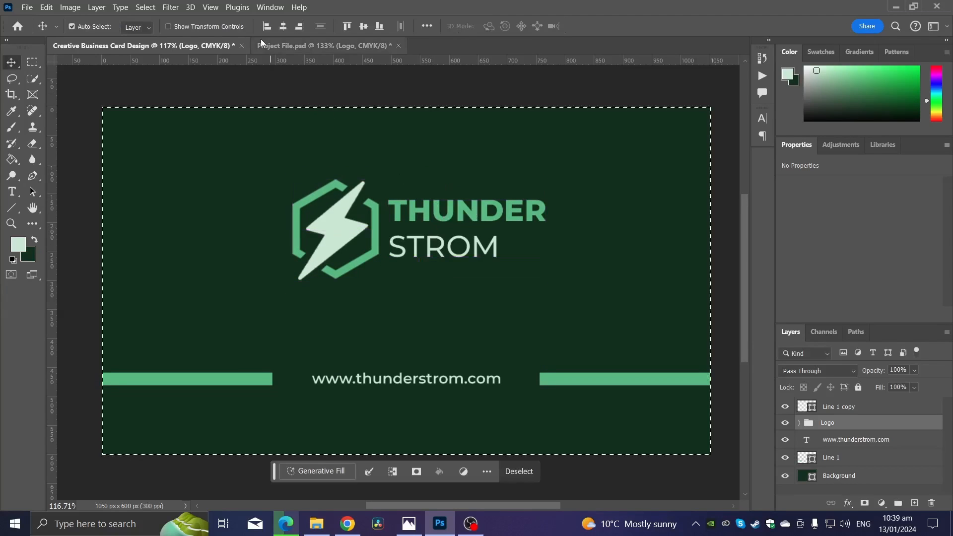
click(283, 26)
key(ctrl+d)
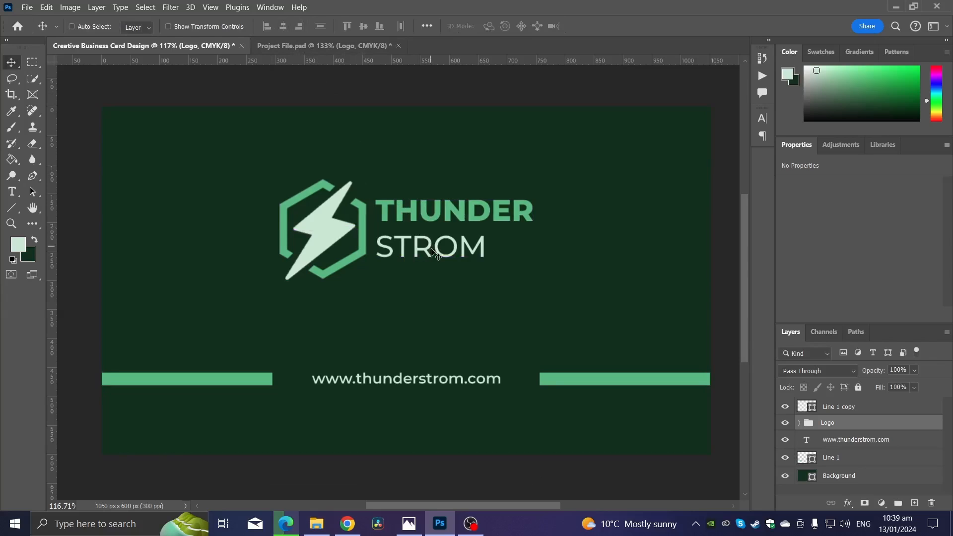
Step: Nudge the logo slightly downward
key(ctrl+t)
drag(430, 217, 429, 224)
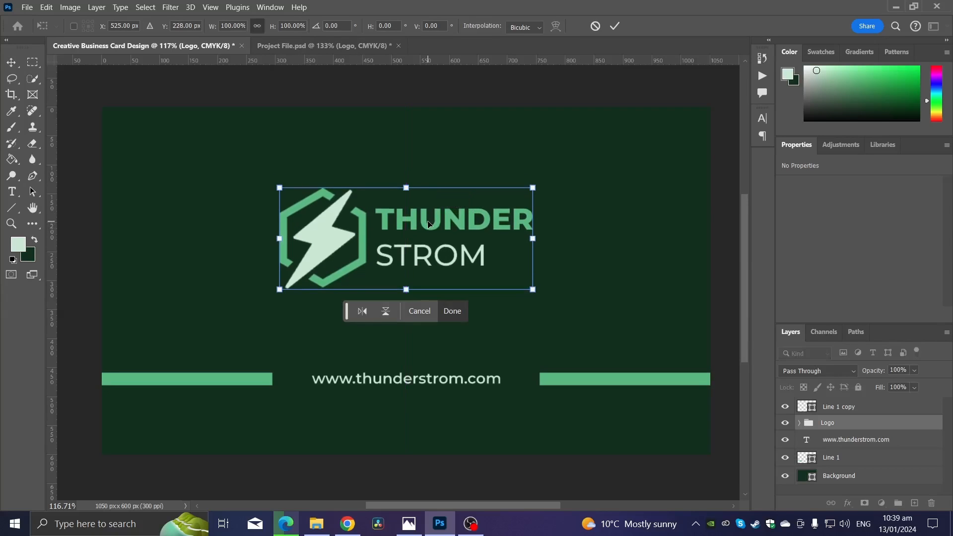
key(Return)
scroll(428, 227, up, 2)
scroll(427, 228, down, 3)
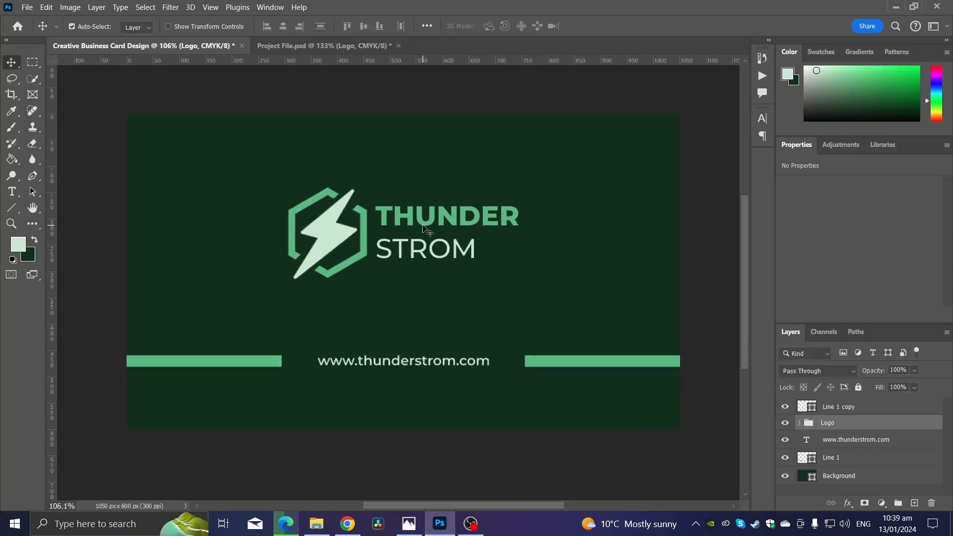
scroll(422, 227, up, 1)
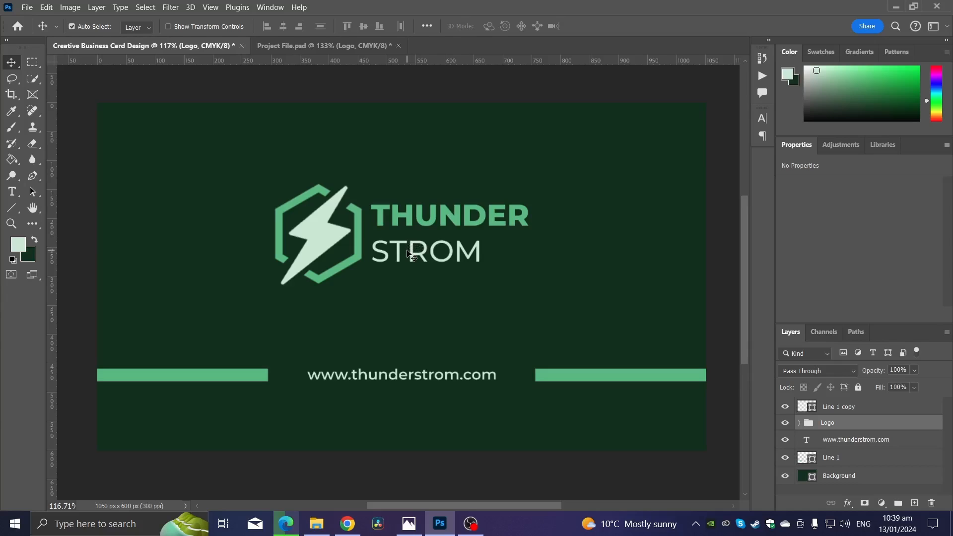
Step: Group all the layers together and name the group Back Side
click(834, 407)
shift+click(840, 478)
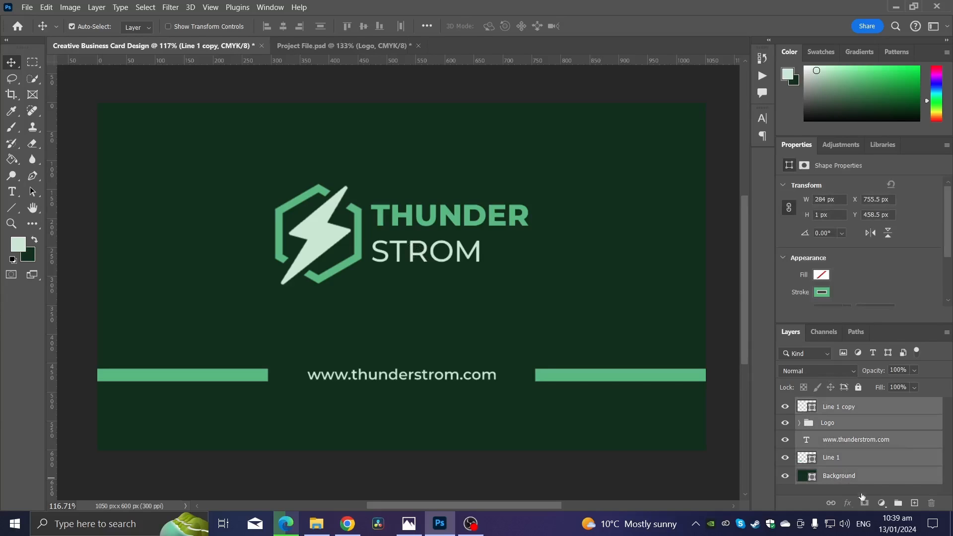
click(898, 503)
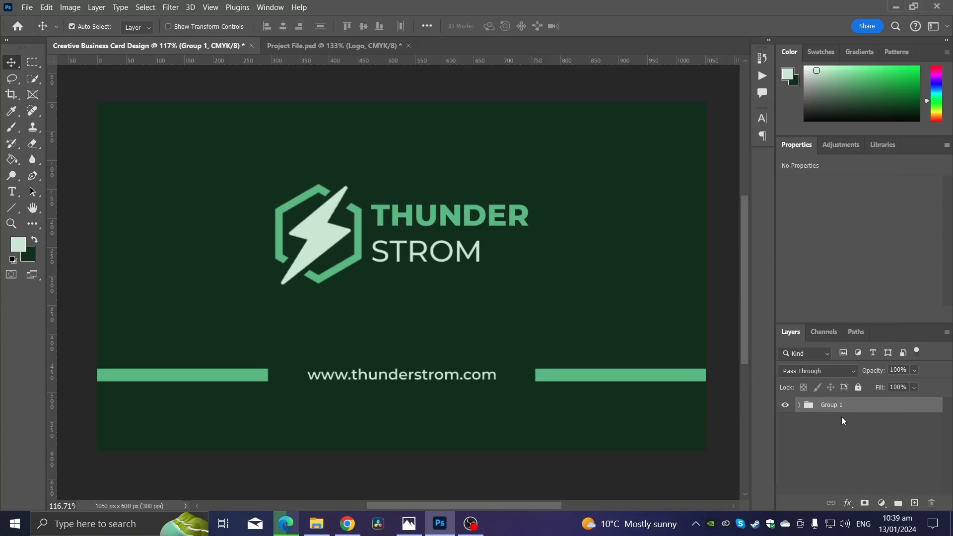
double_click(826, 404)
text(Back Side)
key(Return)
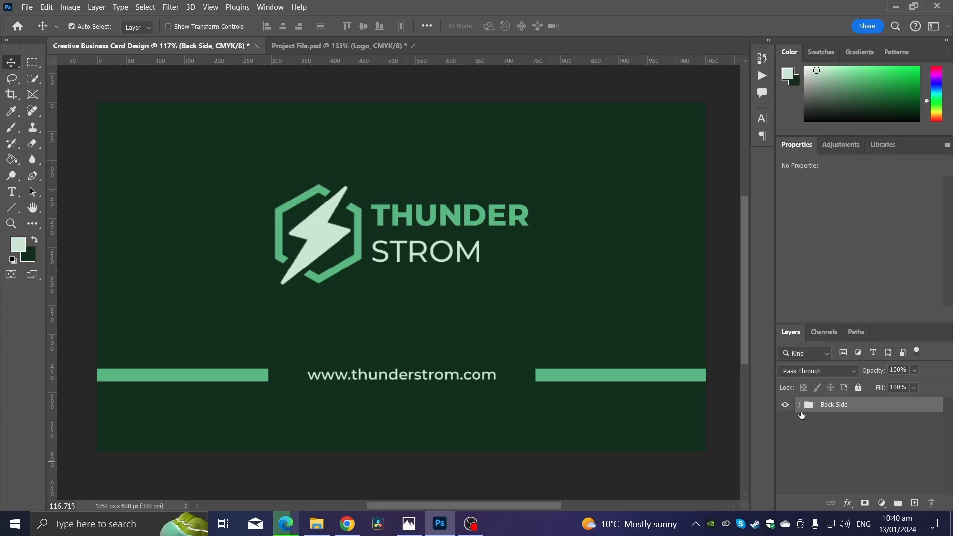
Step: Duplicate the background layer above the Back Side group and collapse the group
click(800, 406)
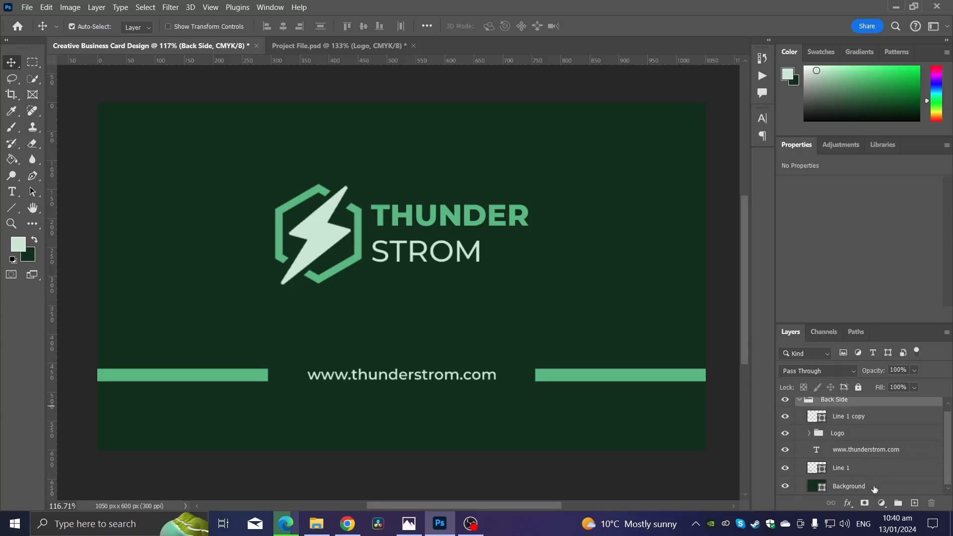
drag(863, 486, 871, 400)
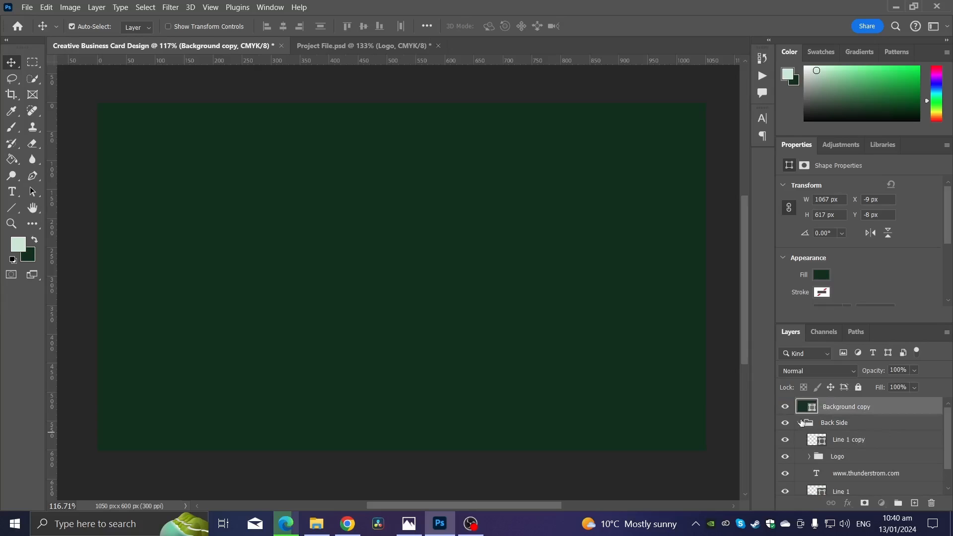
click(801, 421)
Step: Draw a vertical line about 104 px long on the left part of the new background with the Line tool
click(11, 210)
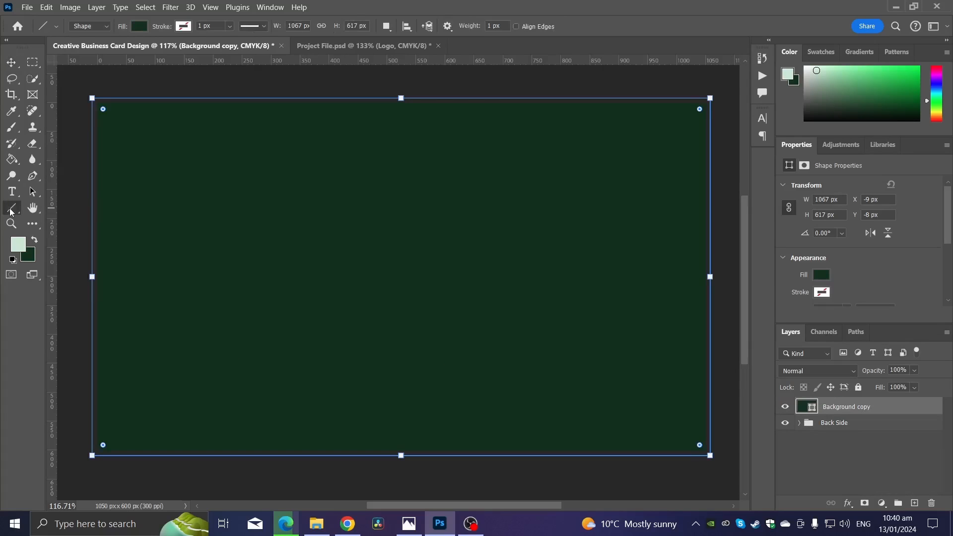
right_click(11, 211)
click(55, 256)
click(10, 62)
click(133, 97)
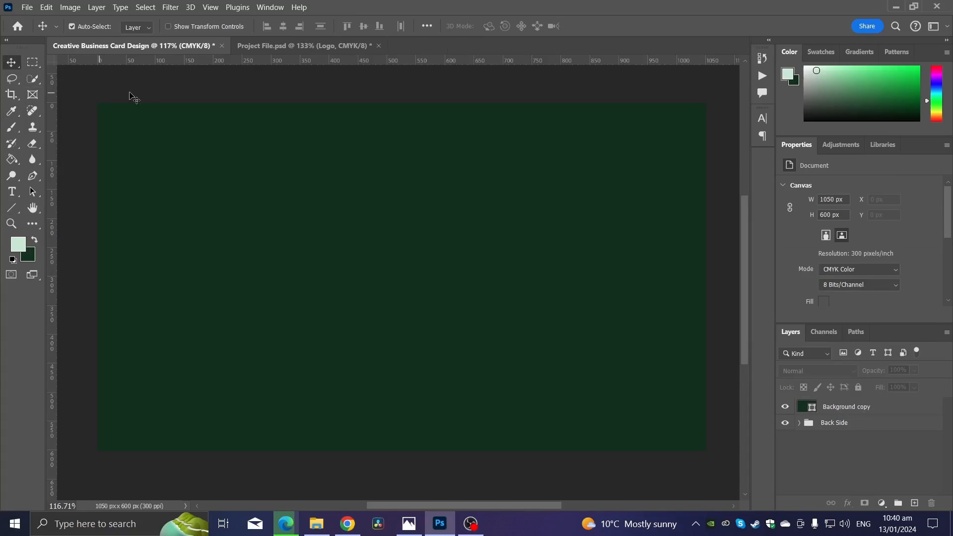
click(11, 207)
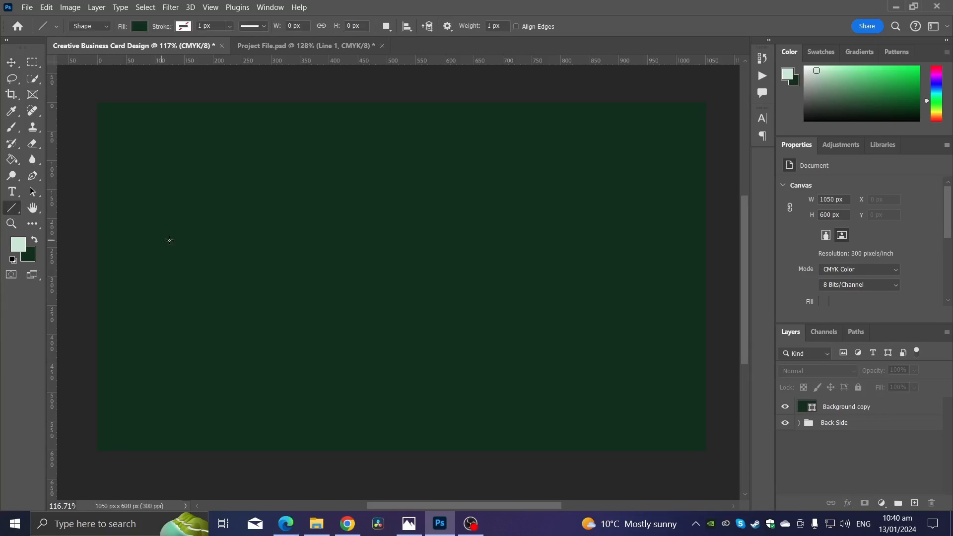
drag(193, 242, 194, 302)
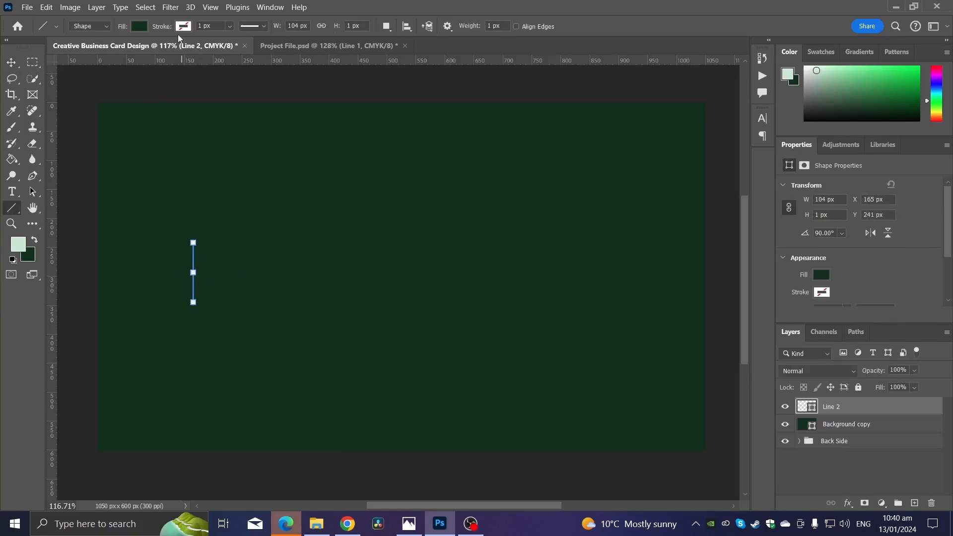
Step: Style the line with no fill, a light mint stroke and a 3 px stroke width
click(183, 26)
click(69, 54)
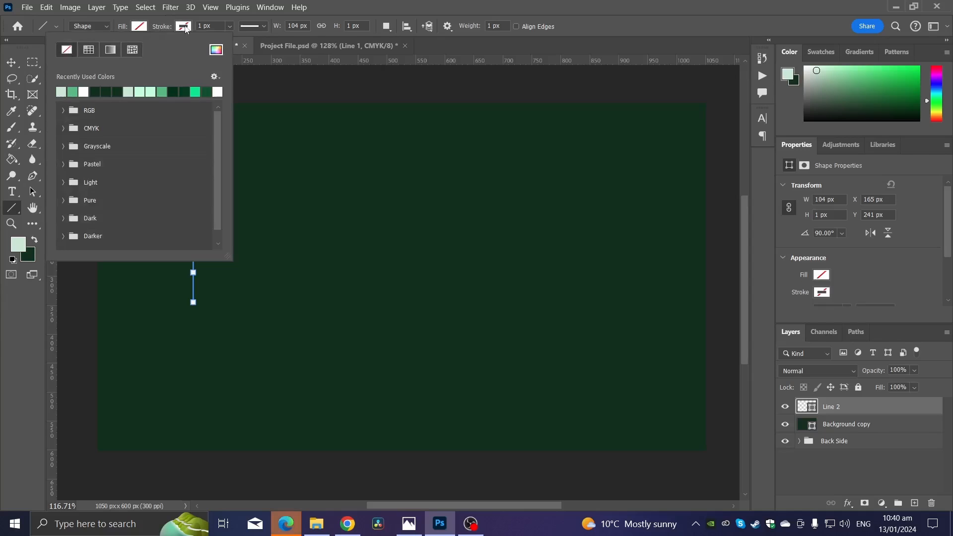
click(183, 26)
click(209, 26)
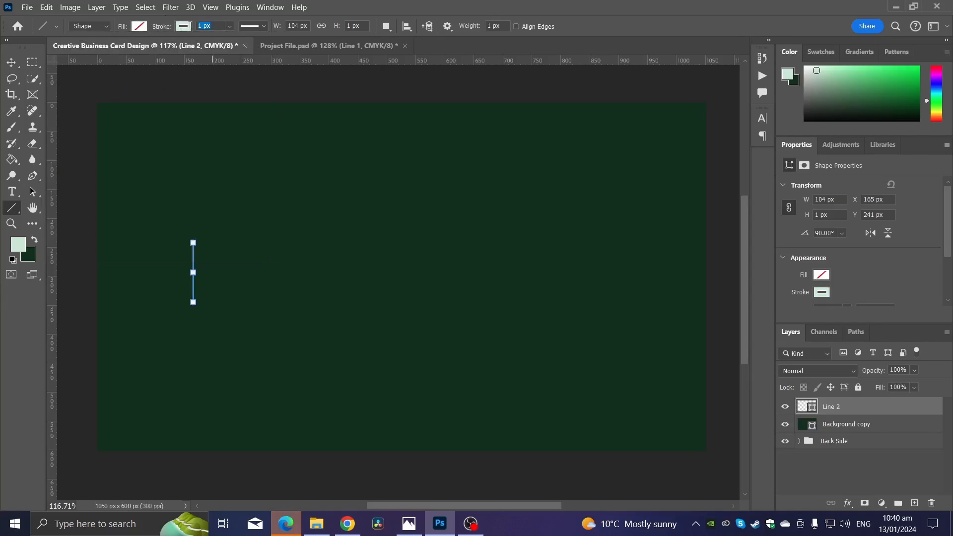
text(3)
key(Return)
Step: Move the vertical line down so it meets the card's bottom edge
key(v)
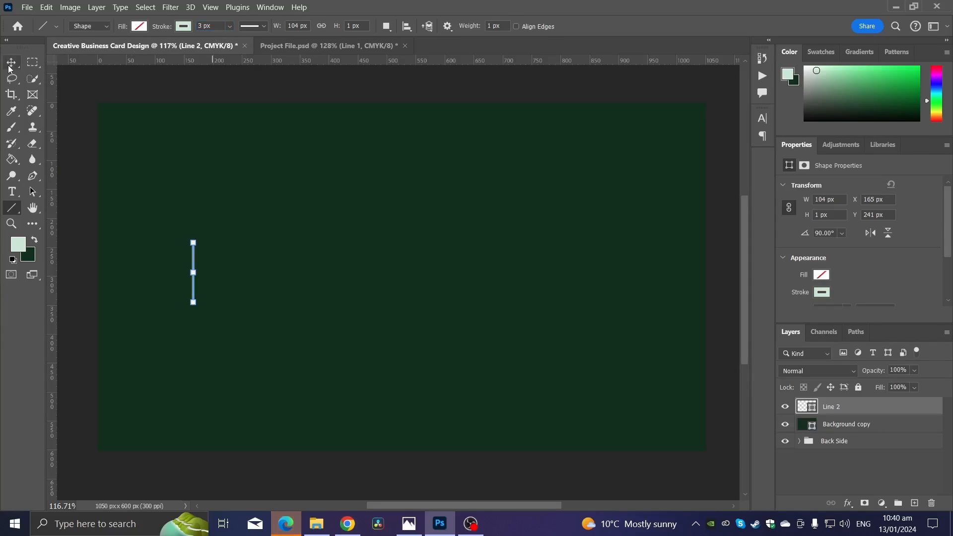
drag(195, 302, 157, 442)
scroll(154, 334, up, 1)
drag(155, 334, 211, 305)
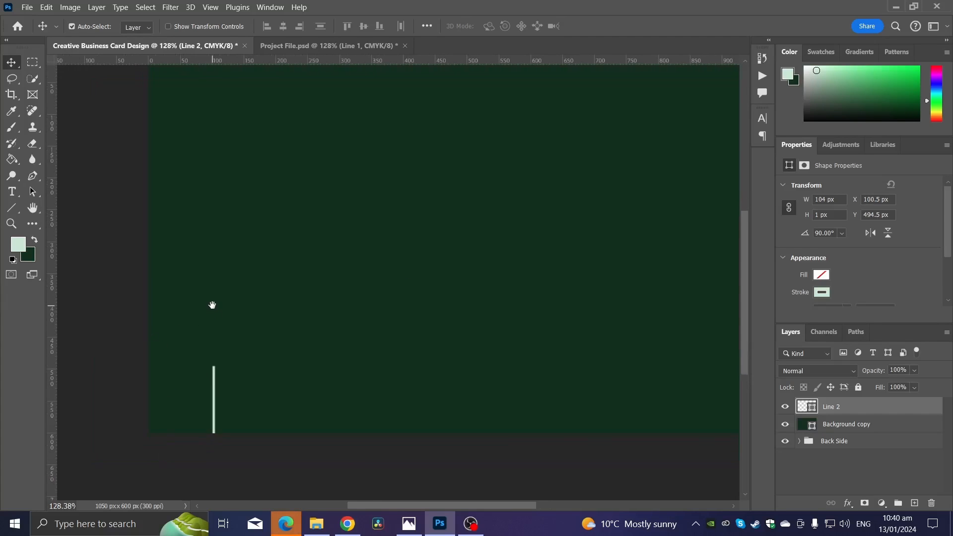
Step: Draw a hexagon with the Polygon tool and resize it to about 77 by 67 px
scroll(214, 310, up, 1)
click(12, 208)
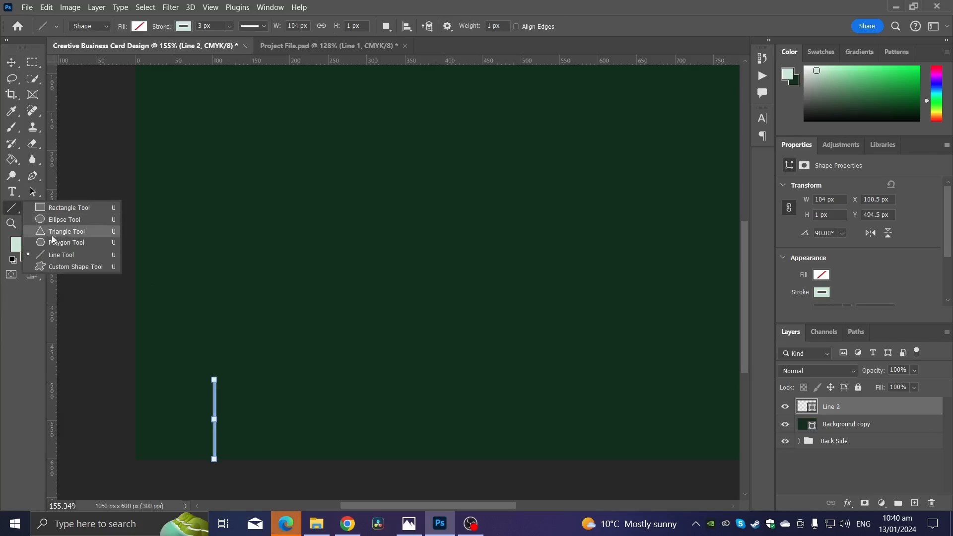
click(63, 244)
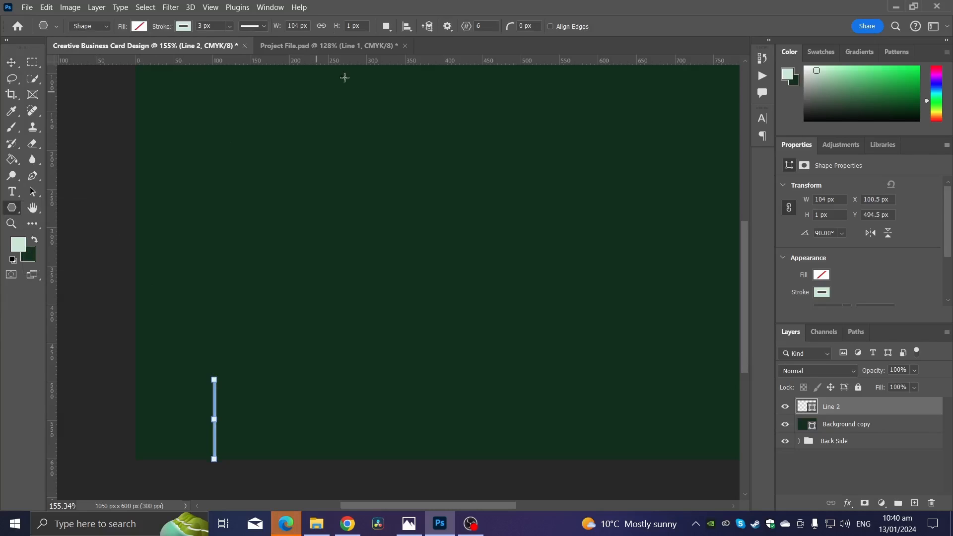
drag(267, 191, 341, 303)
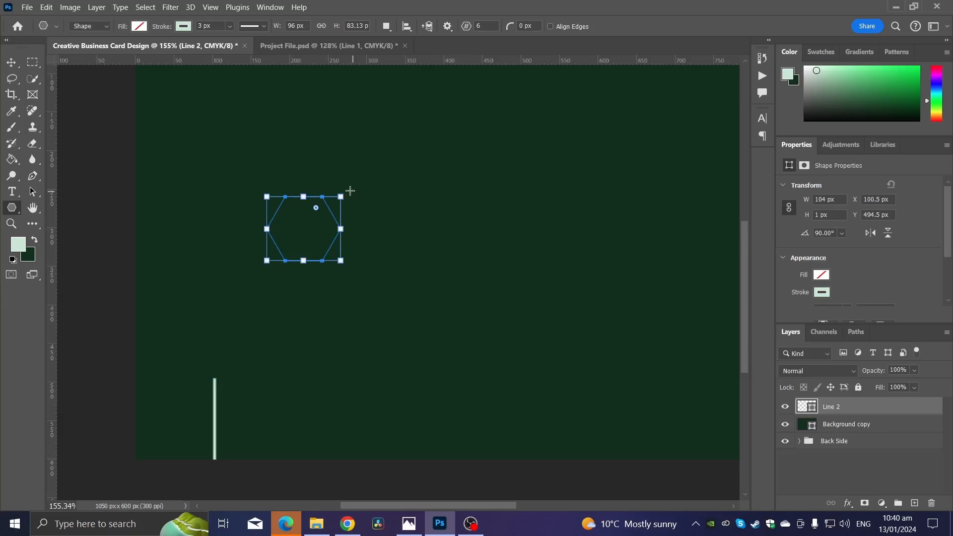
drag(347, 193, 359, 278)
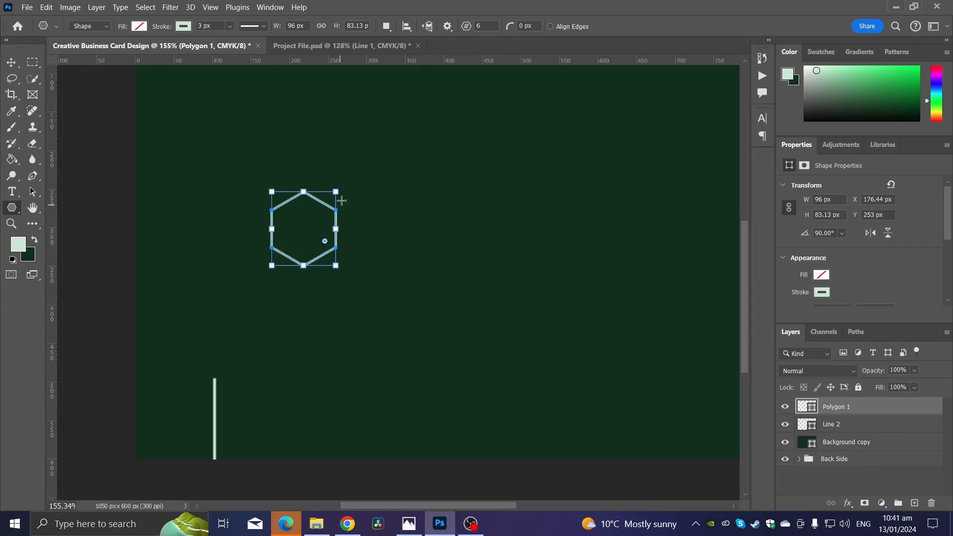
drag(339, 188, 326, 206)
key(Return)
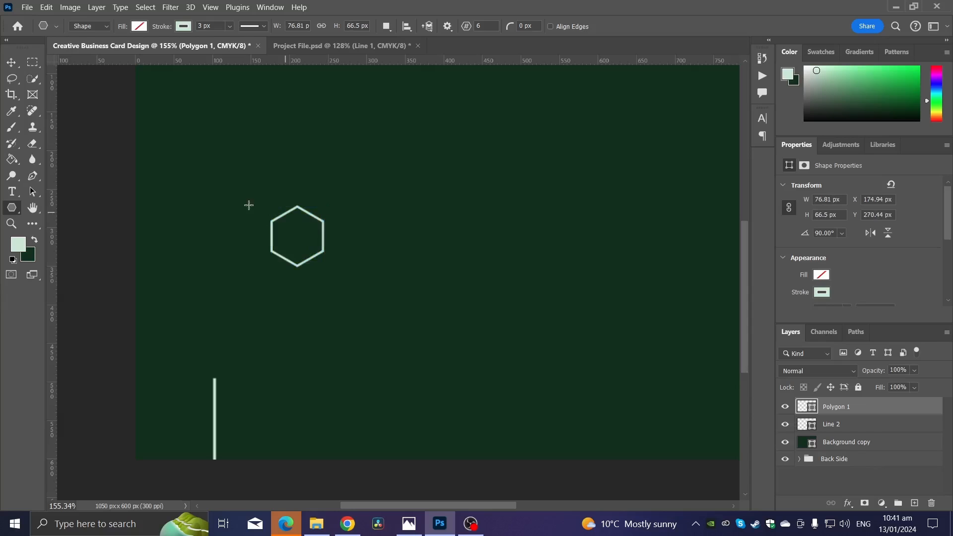
Step: Move the hexagon down to sit just above the vertical line
click(10, 62)
key(ctrl+t)
drag(303, 251, 218, 345)
key(Return)
Step: Duplicate the hexagon and move the copy directly above the first one
key(ctrl+j)
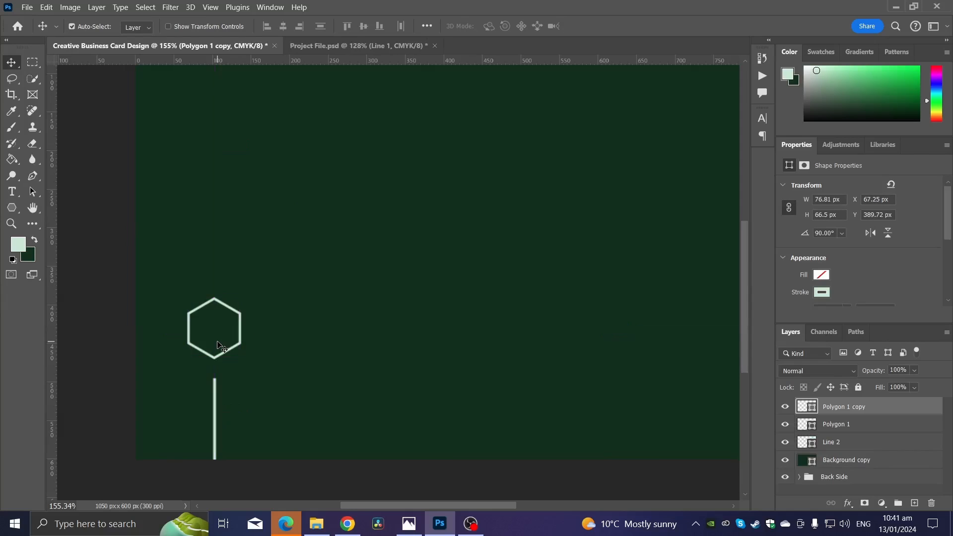
key(ctrl+t)
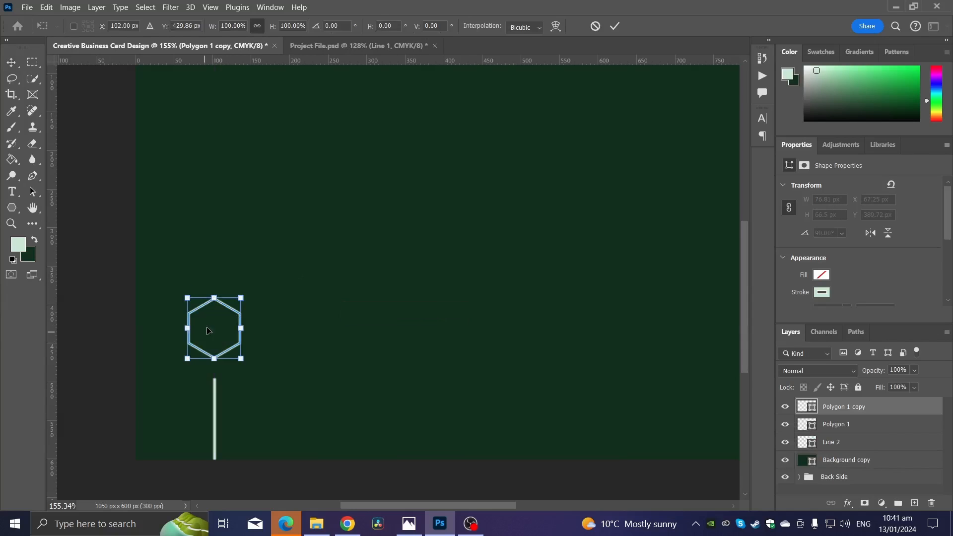
drag(209, 334, 235, 256)
scroll(250, 222, down, 5)
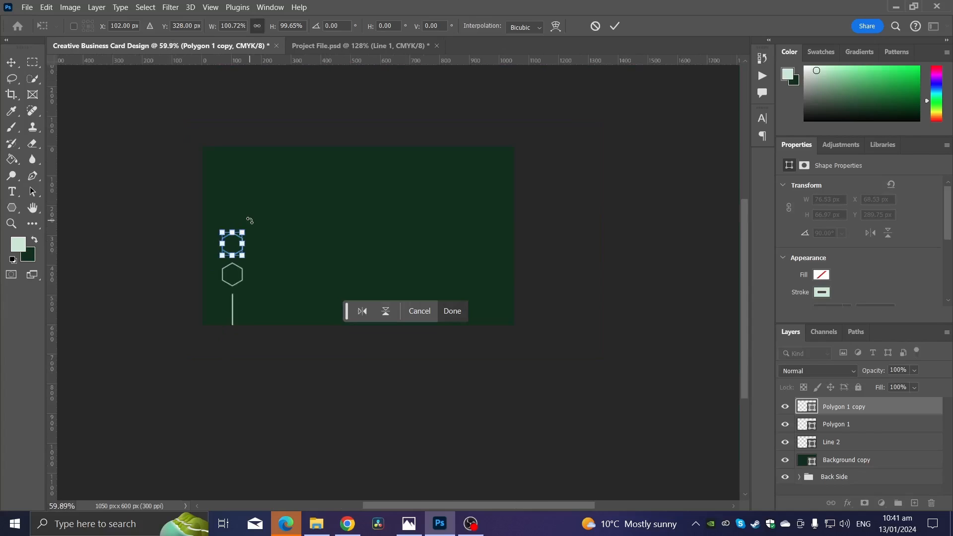
key(Return)
Step: Duplicate the top hexagon and move the new copy directly above it, forming a stack of three
scroll(251, 223, up, 4)
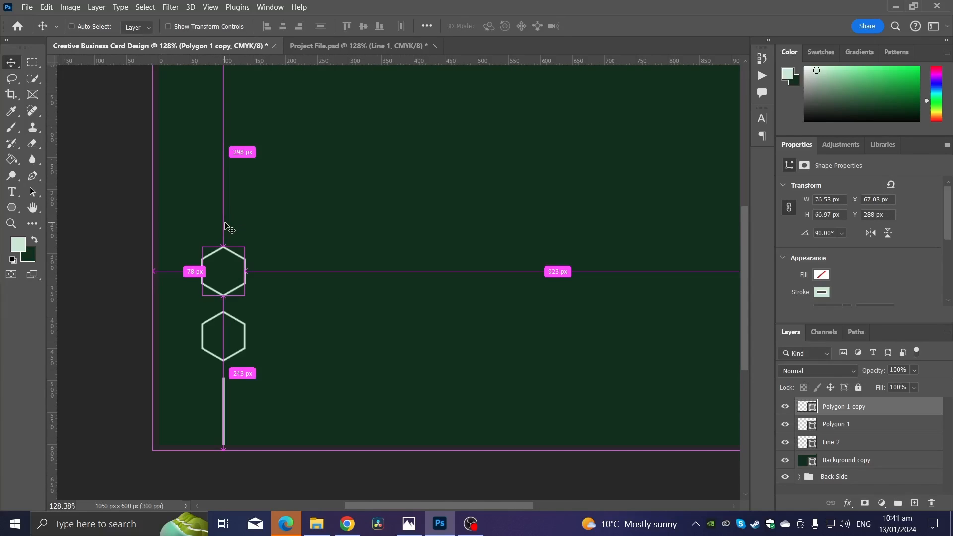
key(ctrl+j)
key(ctrl+t)
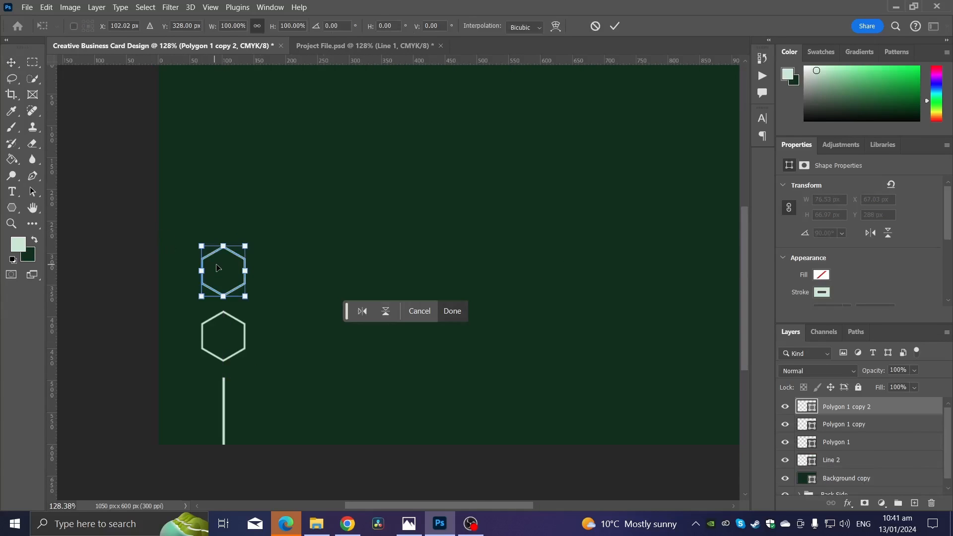
drag(219, 260, 221, 211)
key(Return)
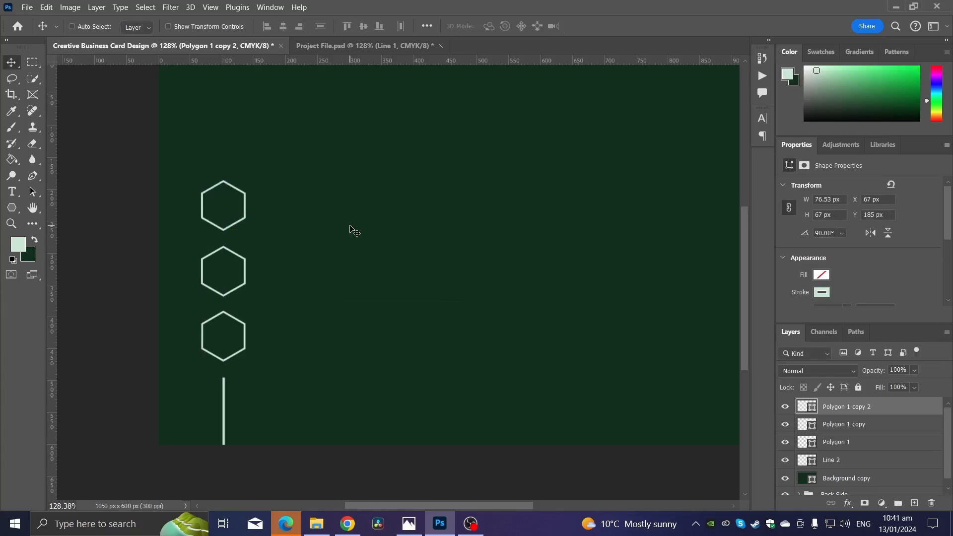
Step: Scale the three hexagons and the vertical line together to about 81% and nudge them slightly right
scroll(351, 227, right, 3)
scroll(336, 240, down, 3)
scroll(271, 240, up, 1)
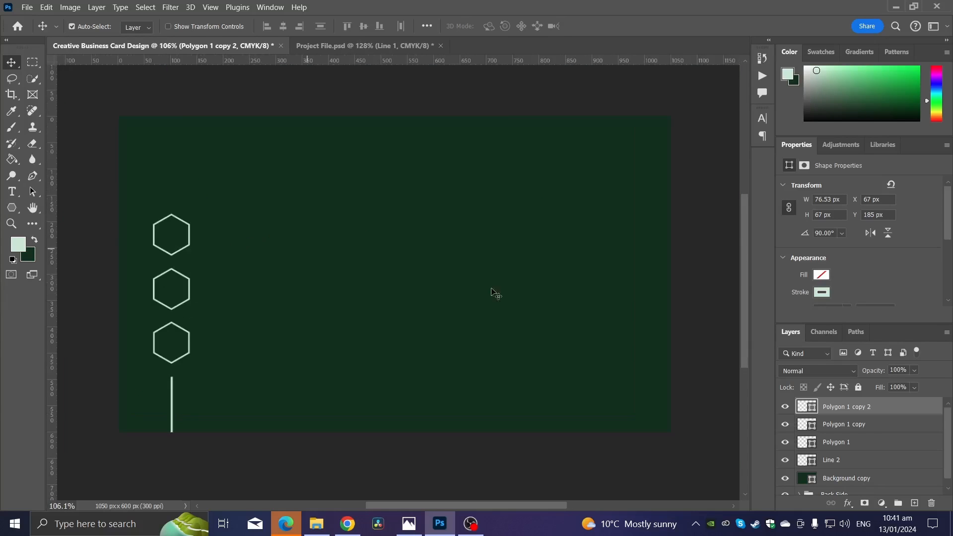
shift+click(830, 461)
key(ctrl+t)
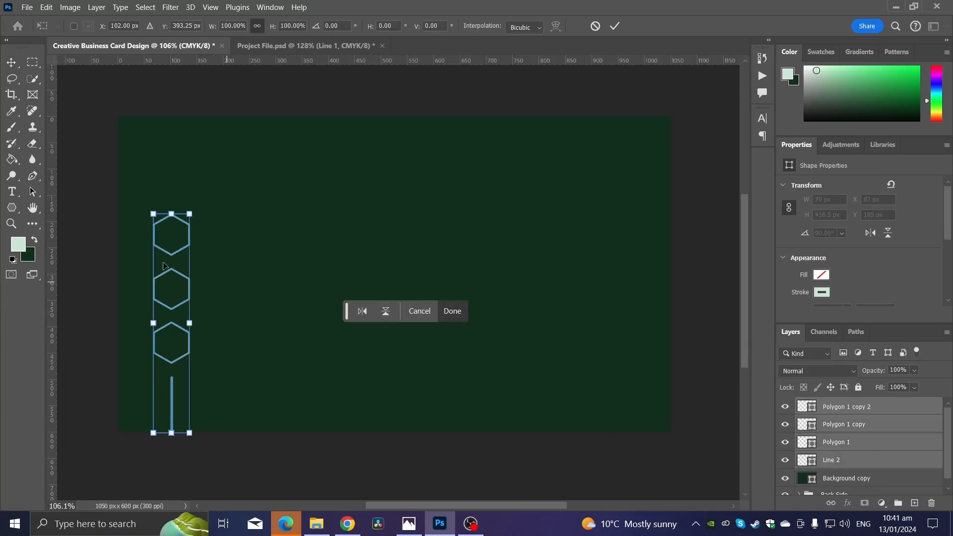
drag(172, 214, 171, 252)
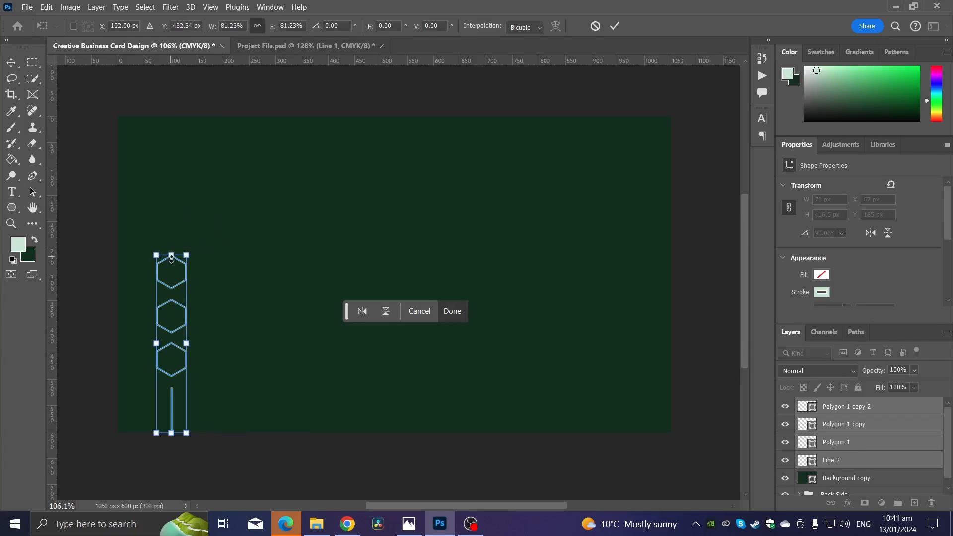
drag(168, 285, 177, 286)
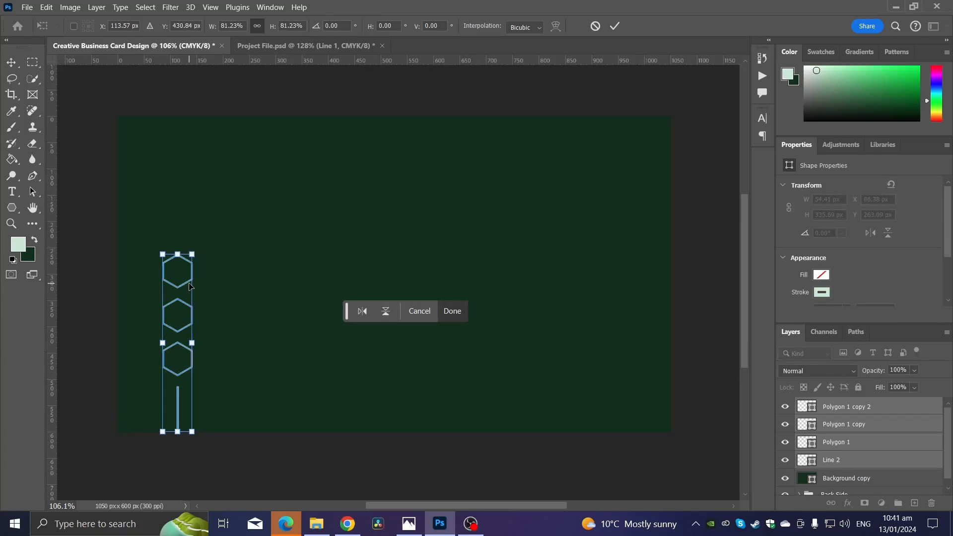
key(Return)
Step: Change the stroke colour of the hexagons and line to a lighter green from the recent swatches
scroll(198, 256, up, 4)
scroll(199, 256, down, 3)
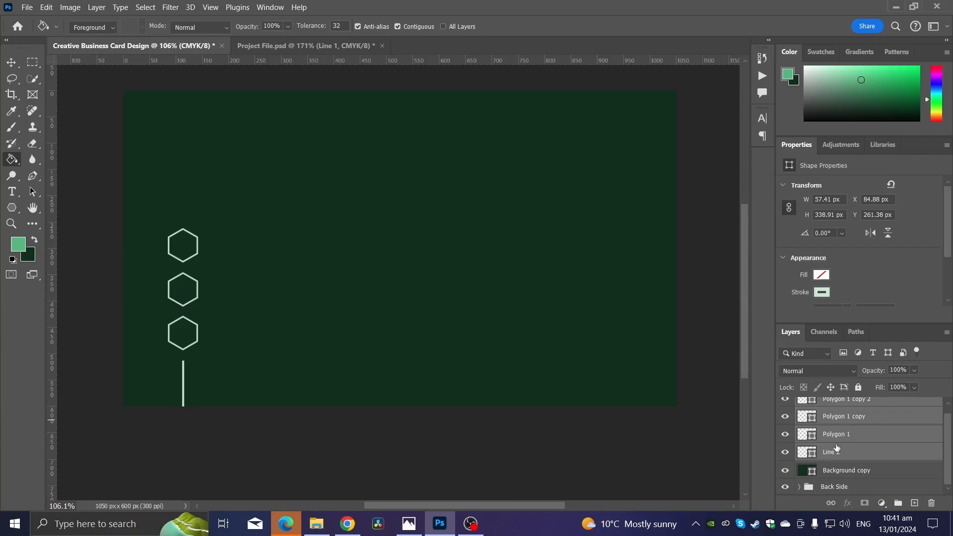
scroll(837, 448, up, 1)
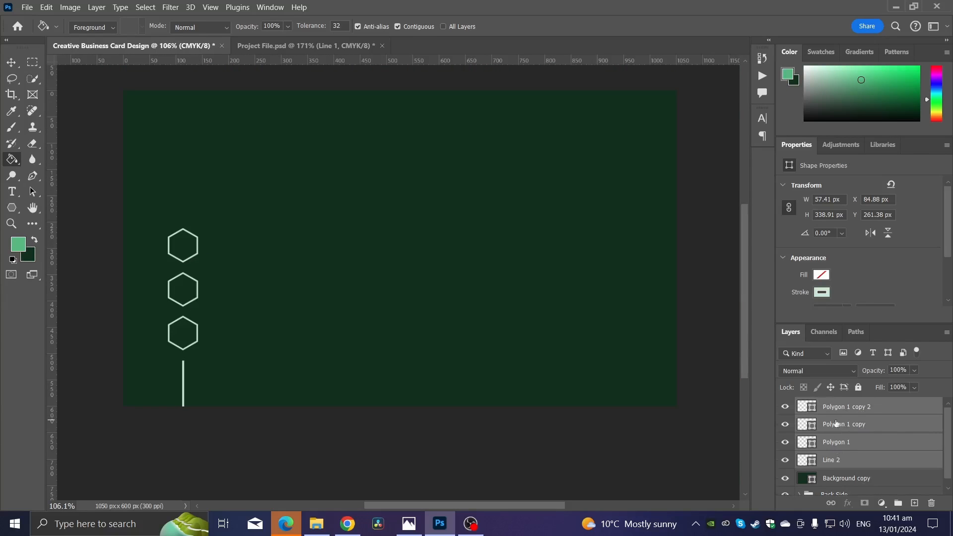
click(17, 210)
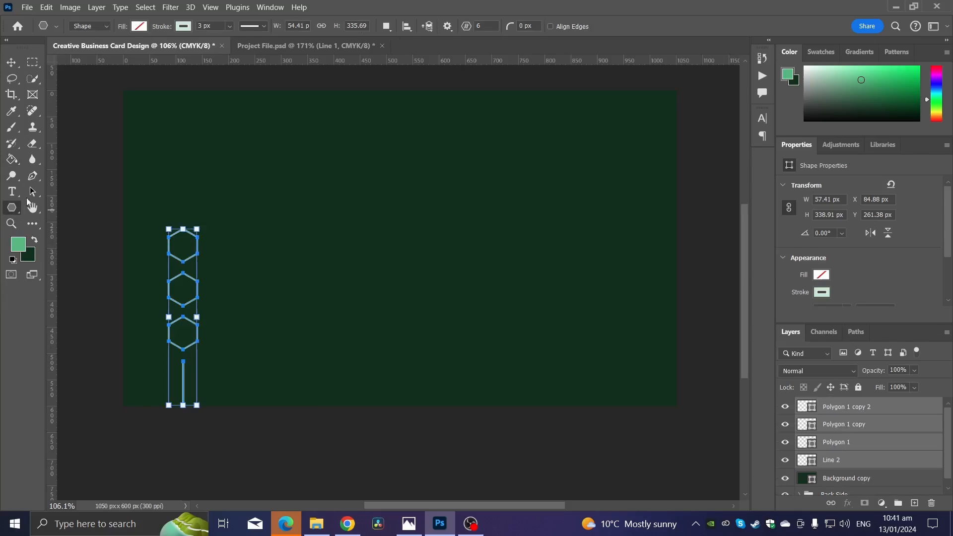
click(183, 30)
click(105, 91)
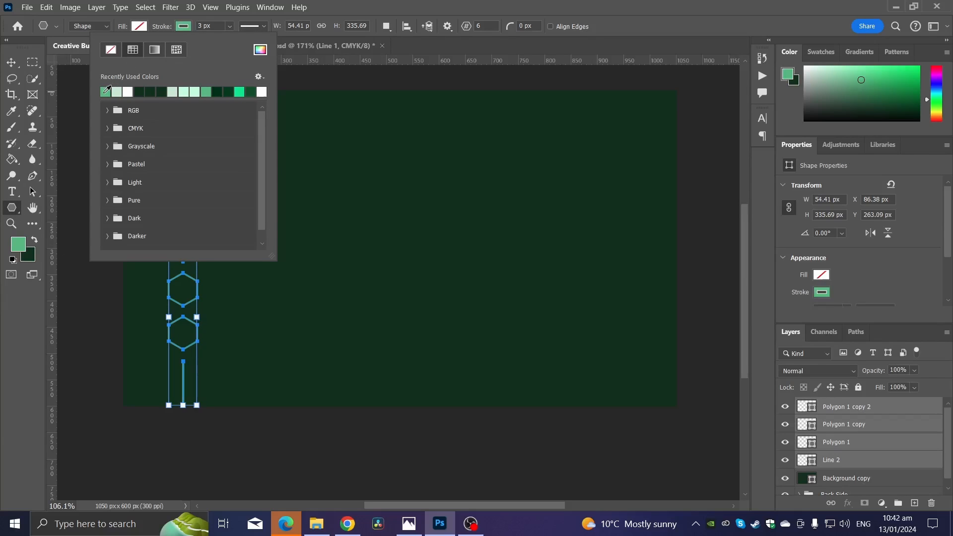
click(11, 62)
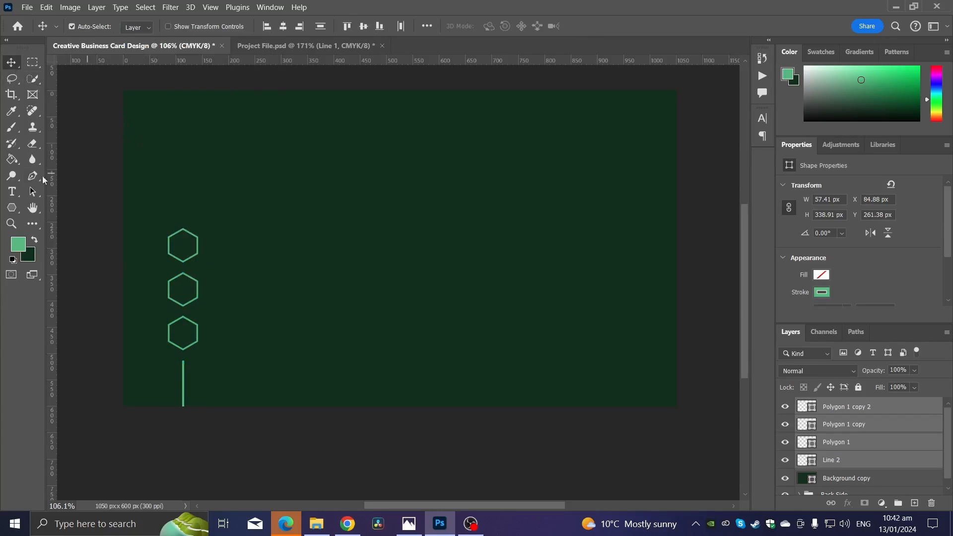
Step: Increase the stroke width of the hexagons and line to 4 px
click(12, 207)
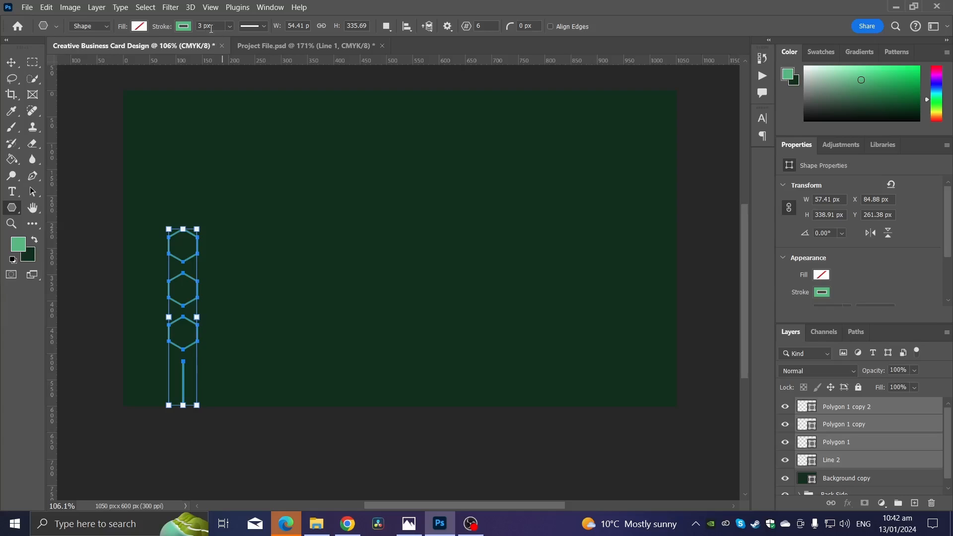
click(211, 29)
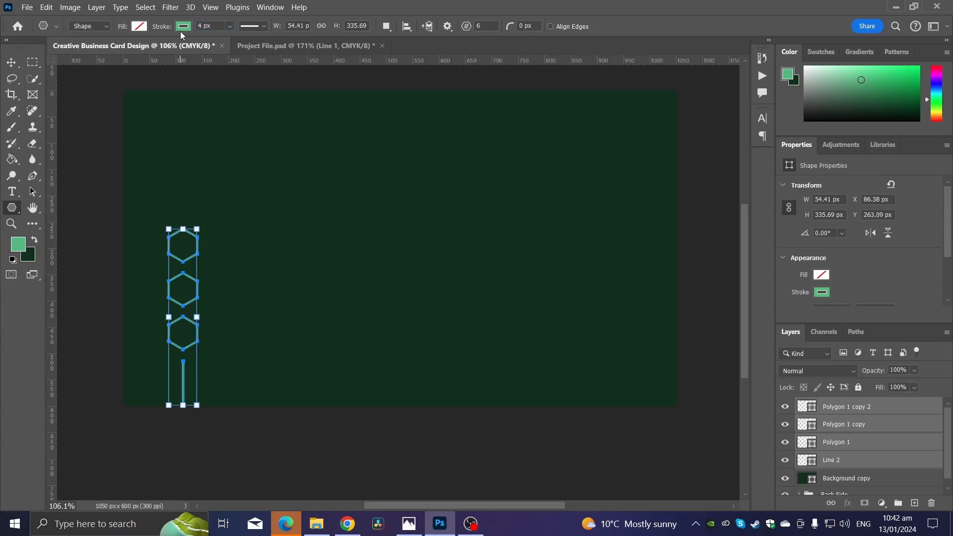
click(11, 63)
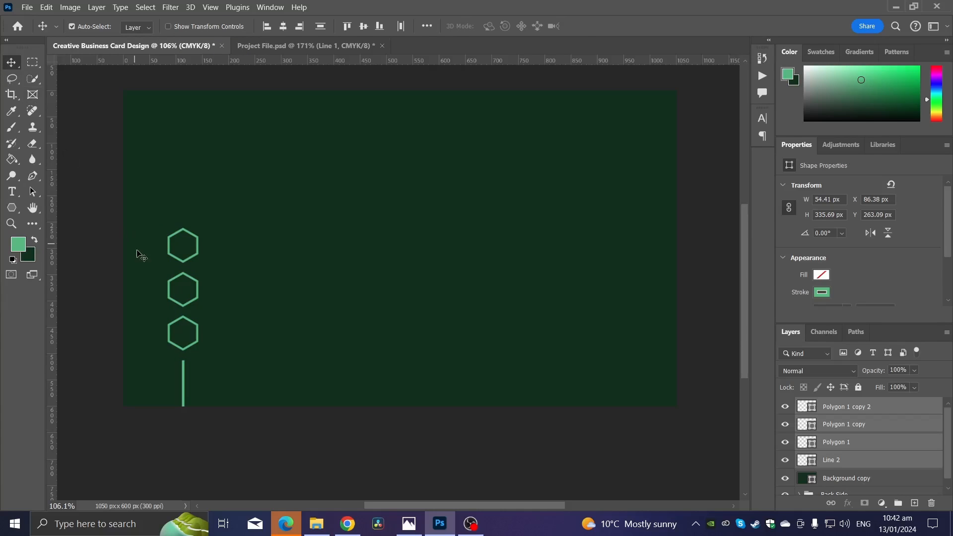
scroll(141, 254, up, 3)
drag(193, 227, 177, 250)
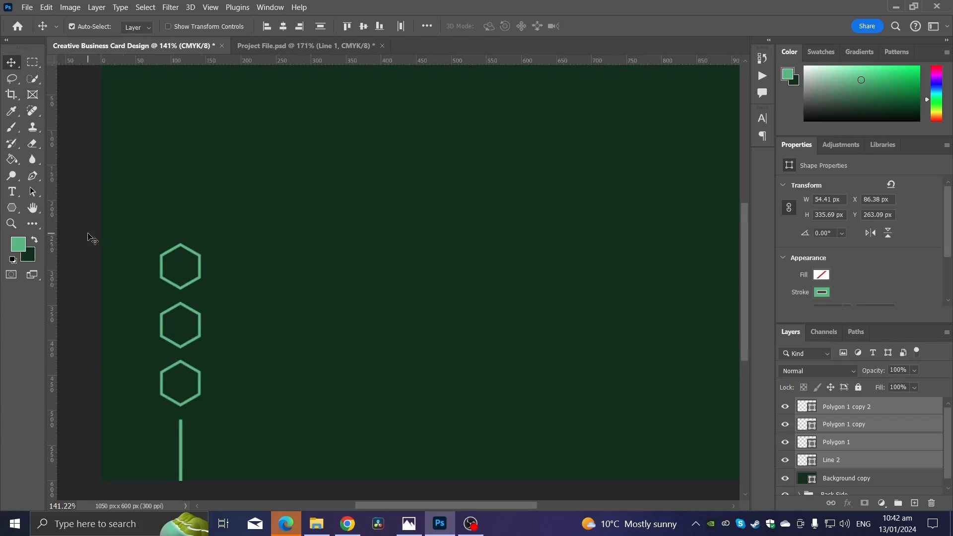
scroll(85, 234, down, 1)
scroll(85, 234, up, 1)
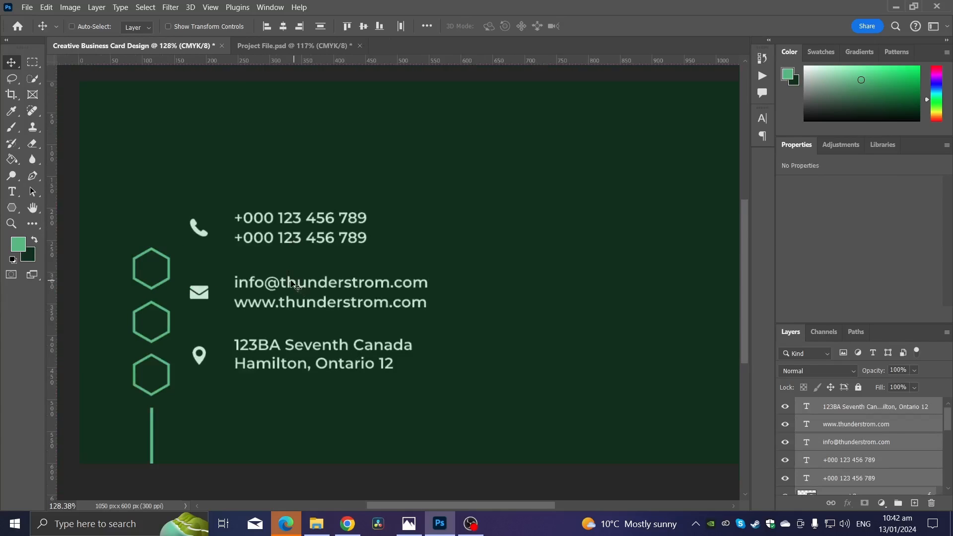
Step: Move the contact text block with its icons so the icons sit inside the hexagons
key(ctrl+t)
drag(300, 268, 253, 290)
scroll(221, 353, up, 2)
scroll(216, 369, up, 3)
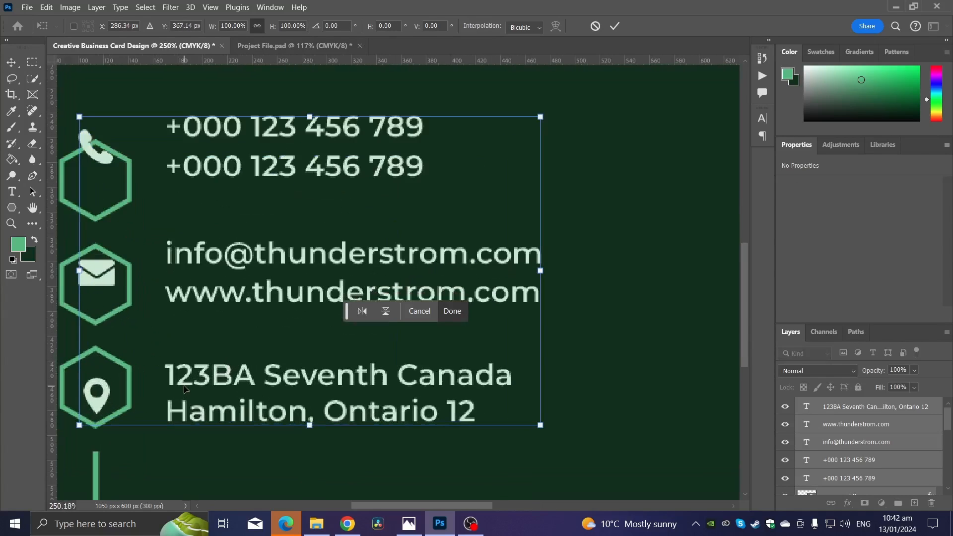
drag(181, 384, 250, 363)
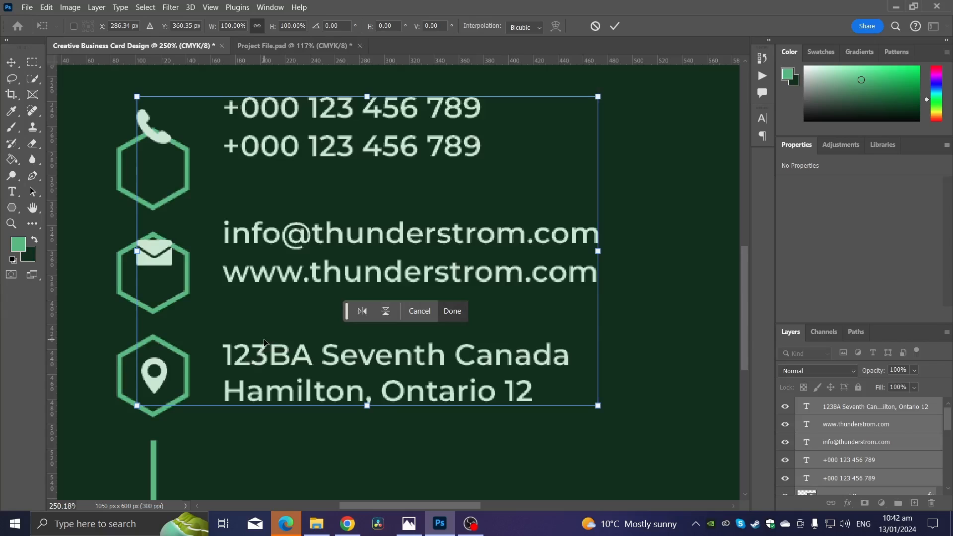
key(Return)
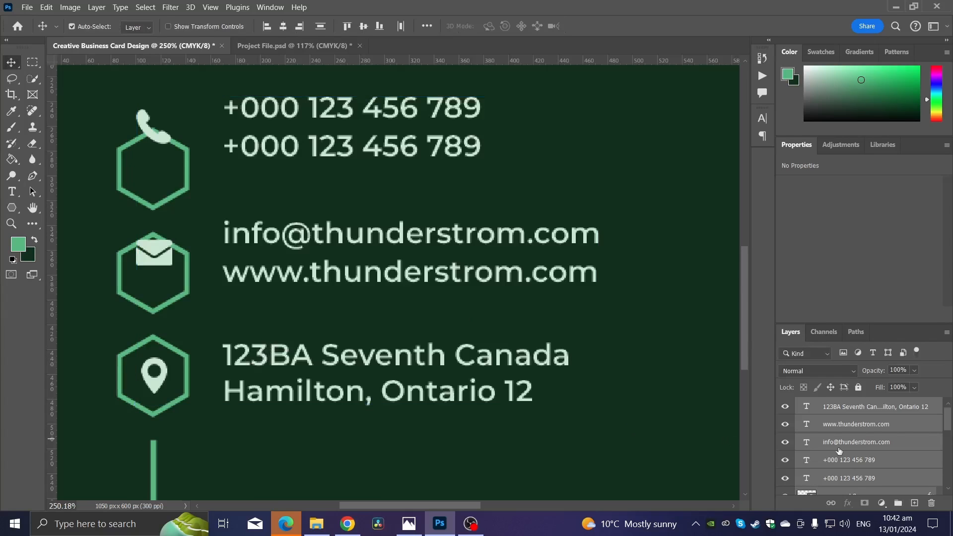
Step: Select the phone numbers and phone icon and move them down to centre in the top hexagon
click(860, 428)
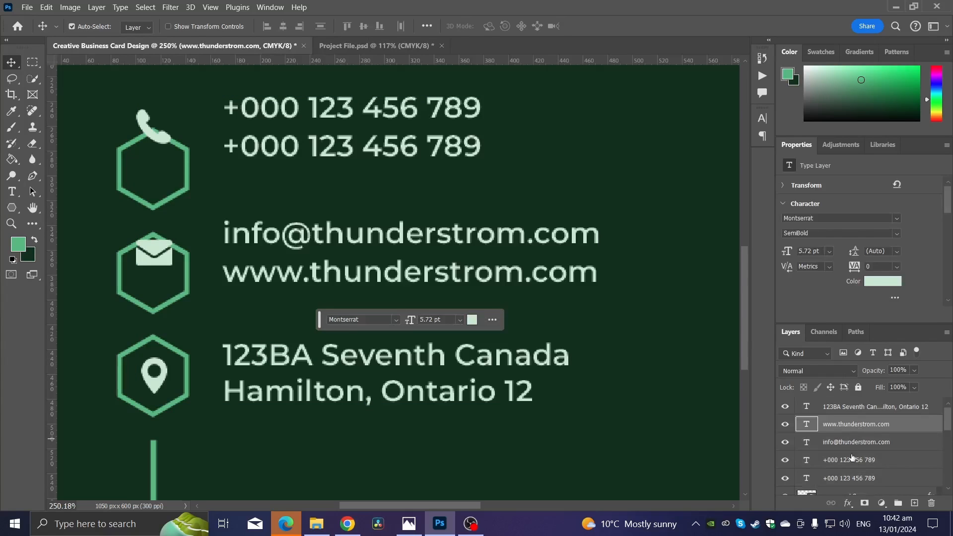
click(852, 458)
shift+click(850, 477)
scroll(839, 475, down, 2)
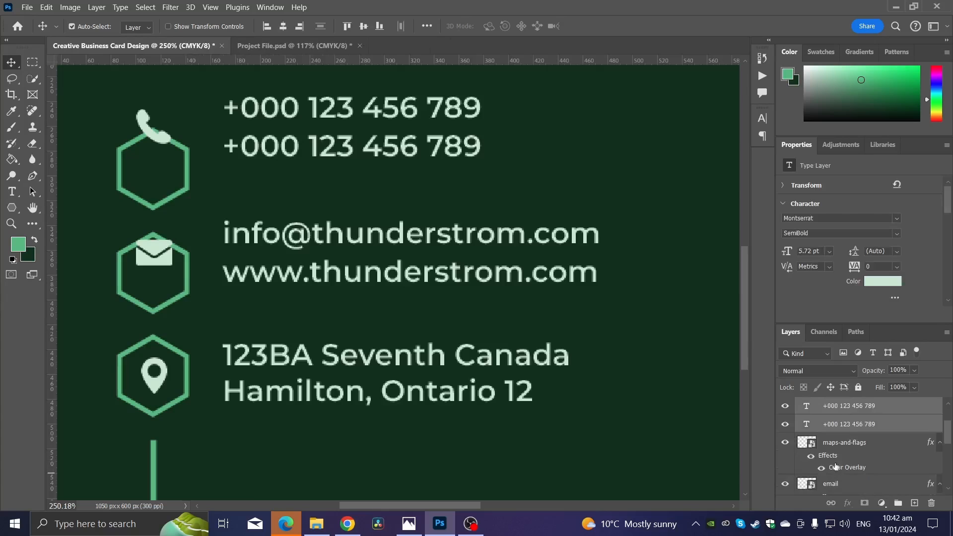
scroll(836, 466, down, 2)
ctrl+click(839, 486)
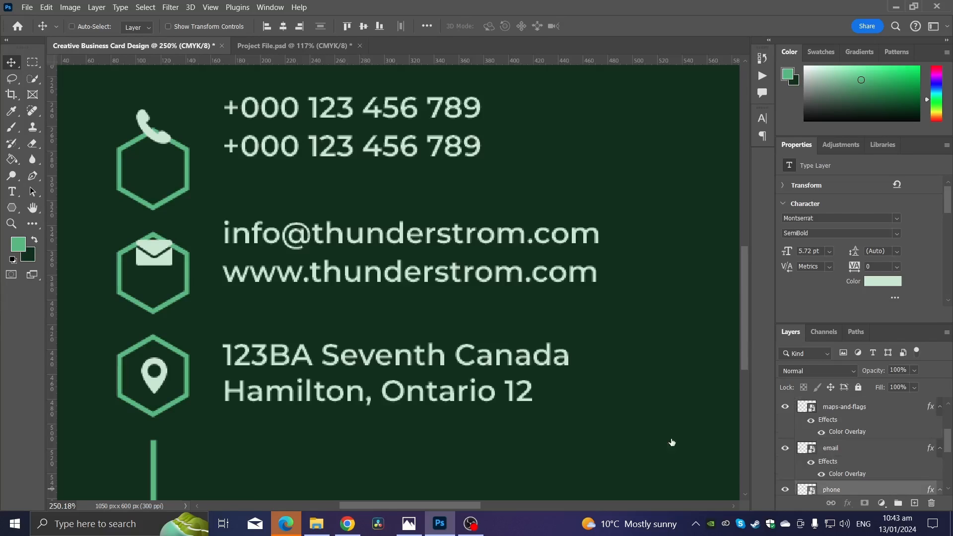
key(ctrl+t)
drag(291, 136, 292, 178)
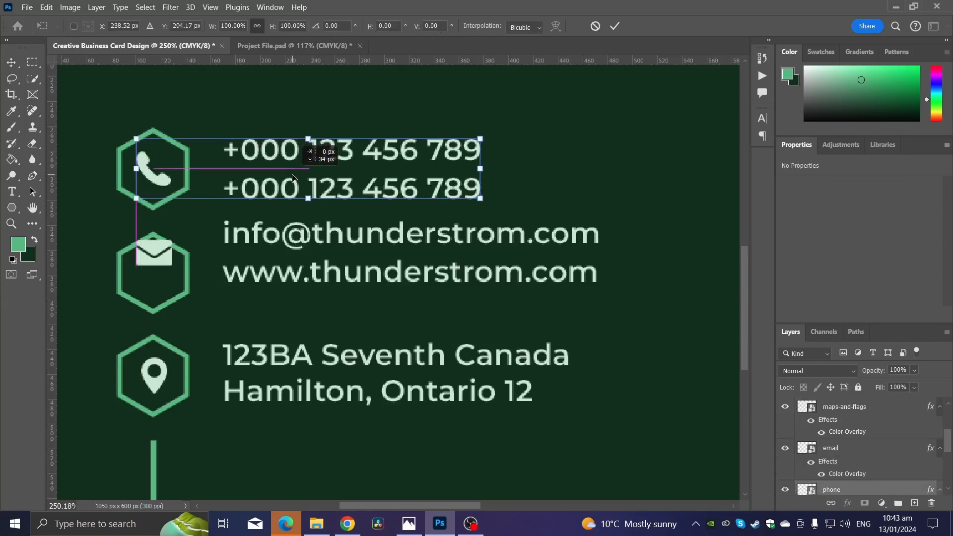
key(Return)
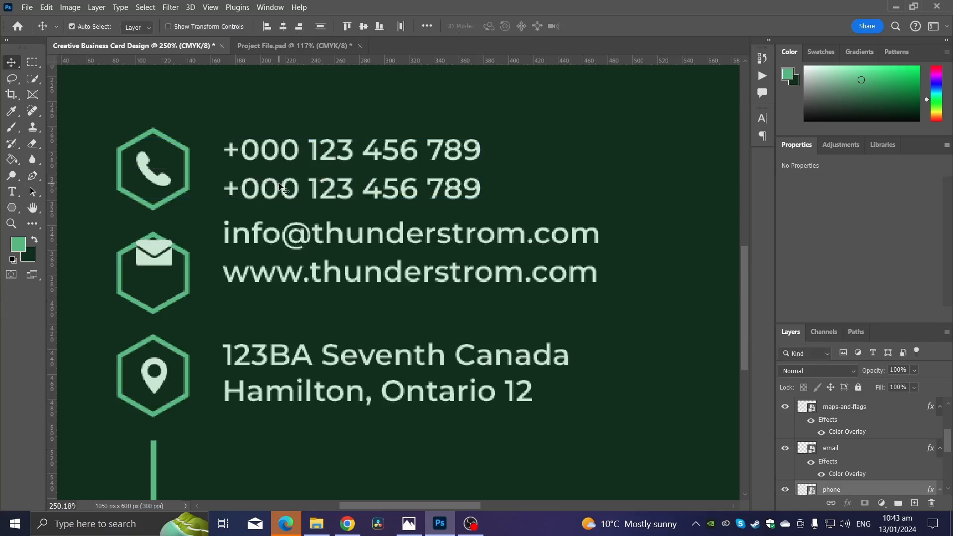
Step: Select the email, website and envelope icon layers and move them down into the middle hexagon
click(831, 449)
scroll(875, 446, up, 2)
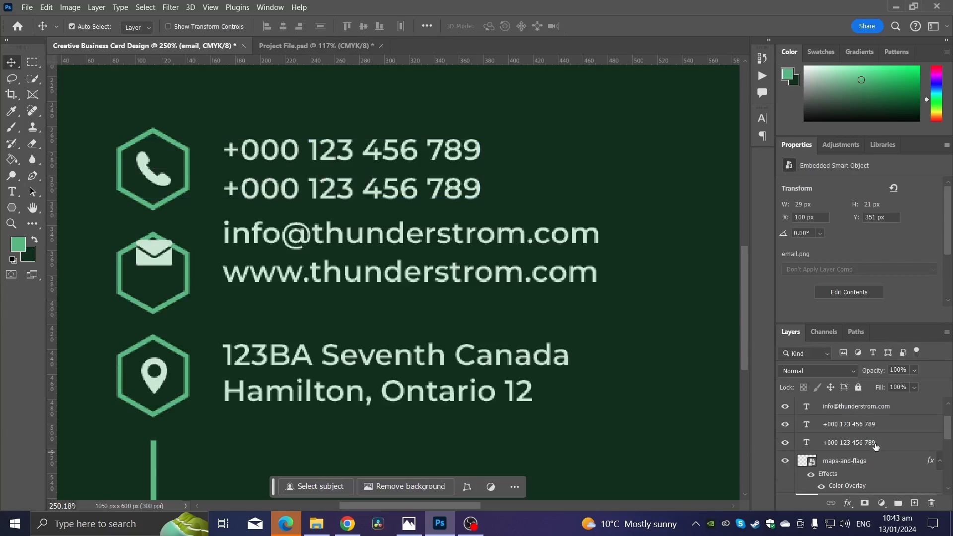
scroll(859, 438, up, 2)
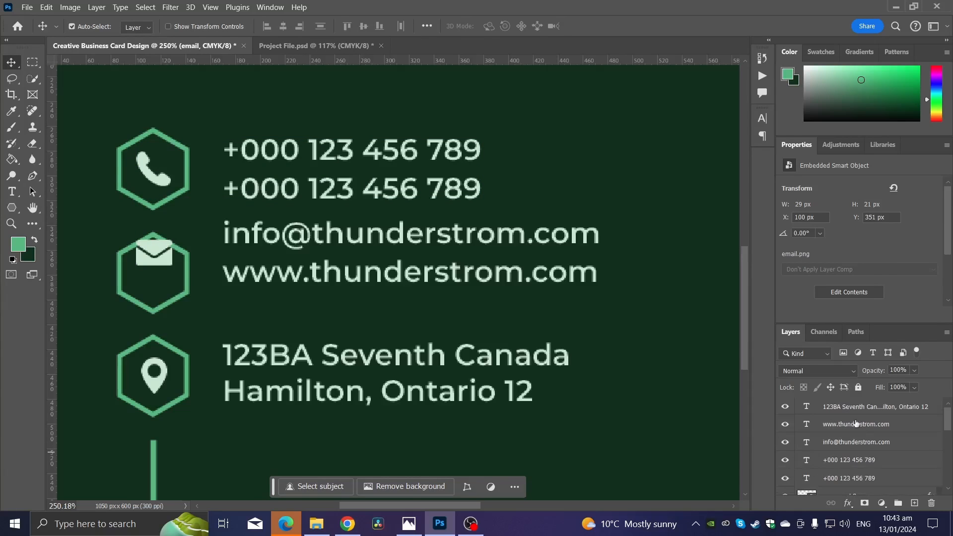
click(854, 429)
shift+click(854, 441)
key(ctrl+t)
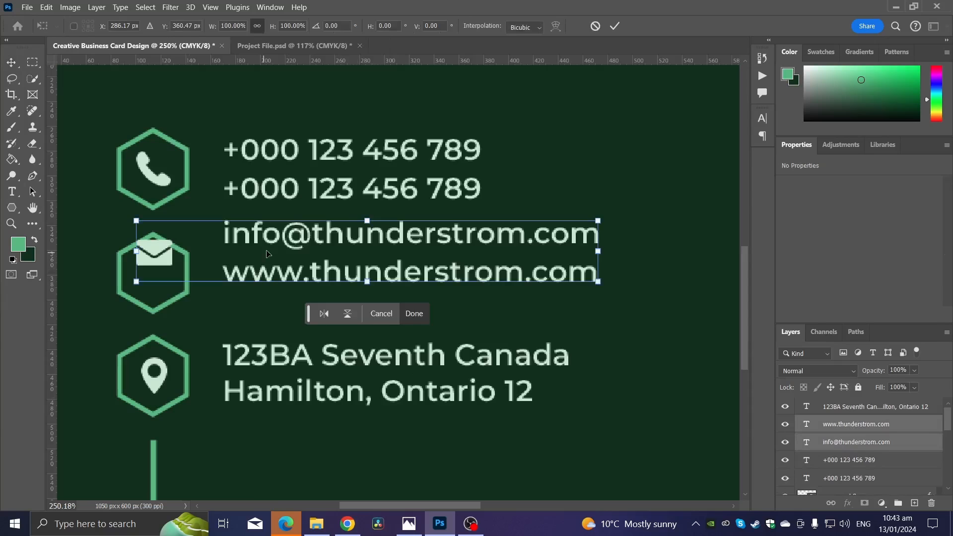
drag(268, 254, 267, 277)
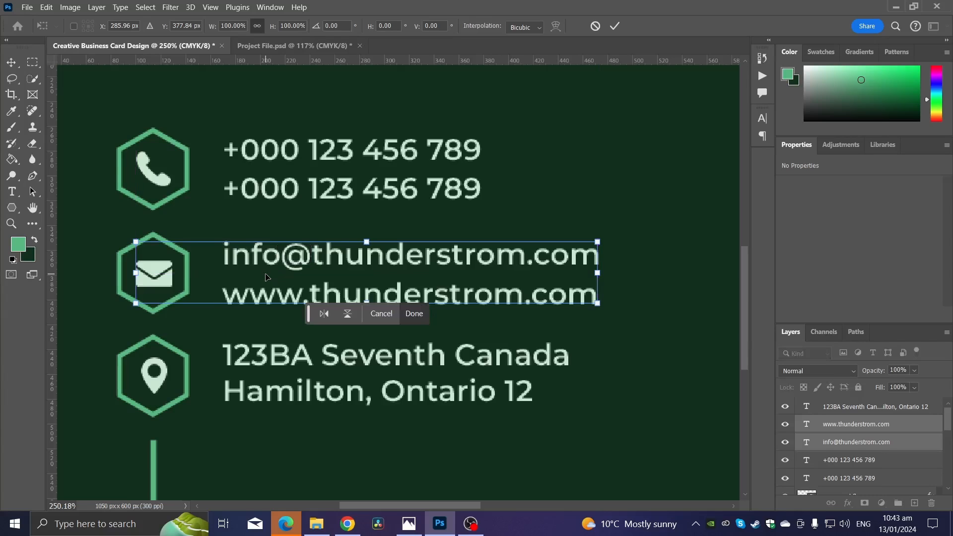
key(Return)
Step: Group the contact text, icon and hexagon layers into one layer group
scroll(325, 268, down, 3)
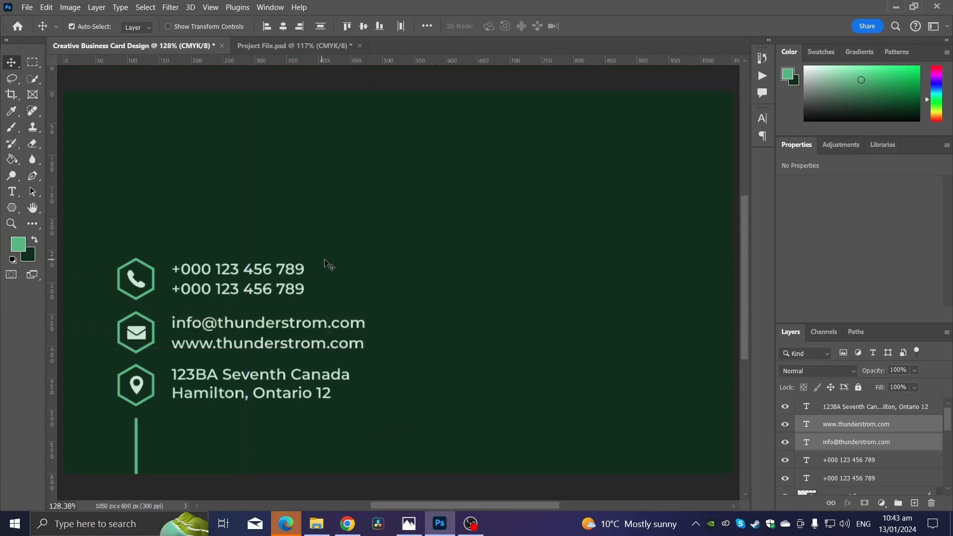
scroll(327, 269, down, 1)
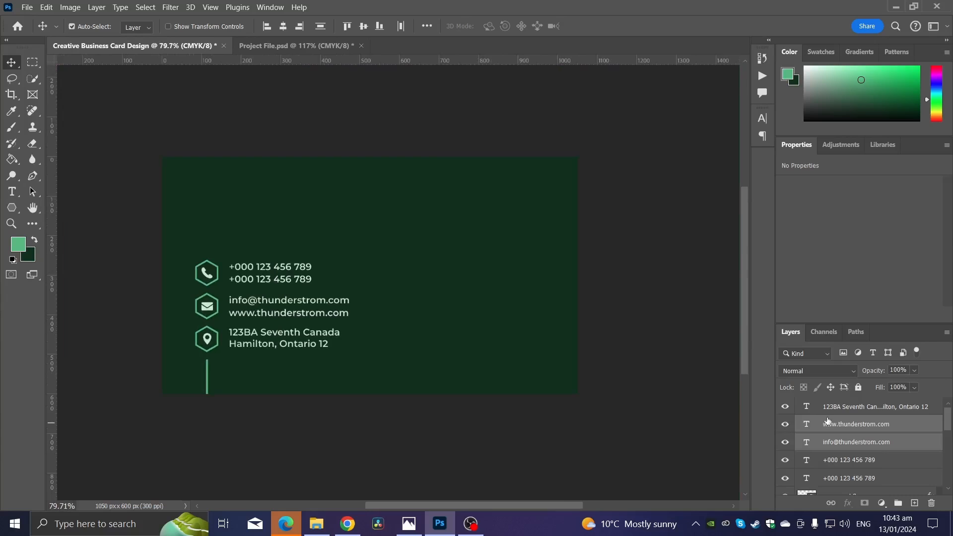
click(838, 408)
scroll(850, 445, down, 1)
scroll(846, 448, down, 2)
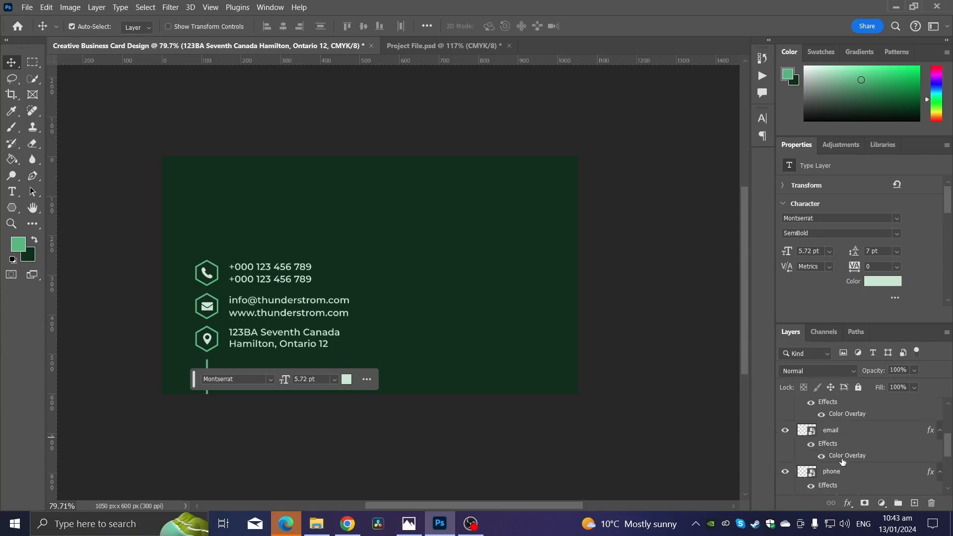
shift+click(841, 458)
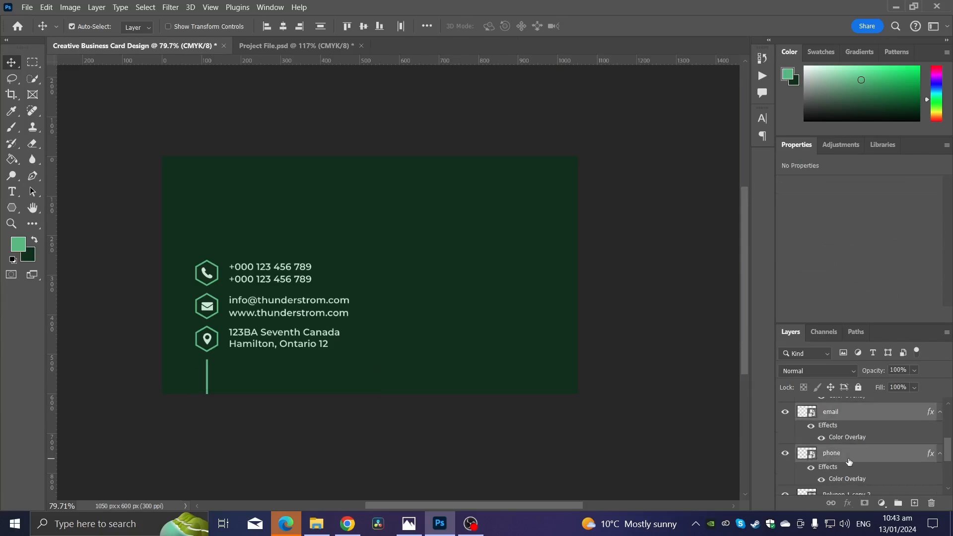
scroll(849, 461, down, 5)
shift+click(843, 450)
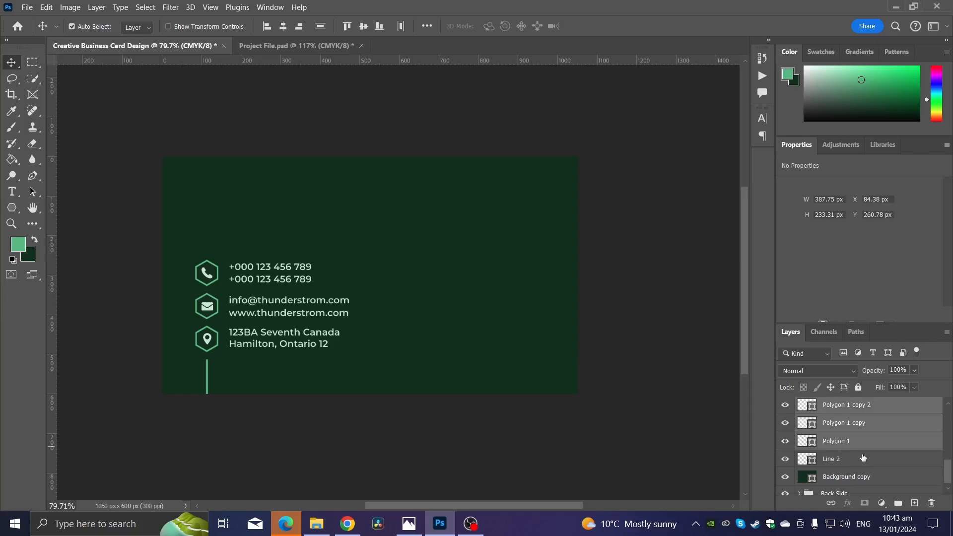
scroll(844, 449, up, 5)
click(899, 503)
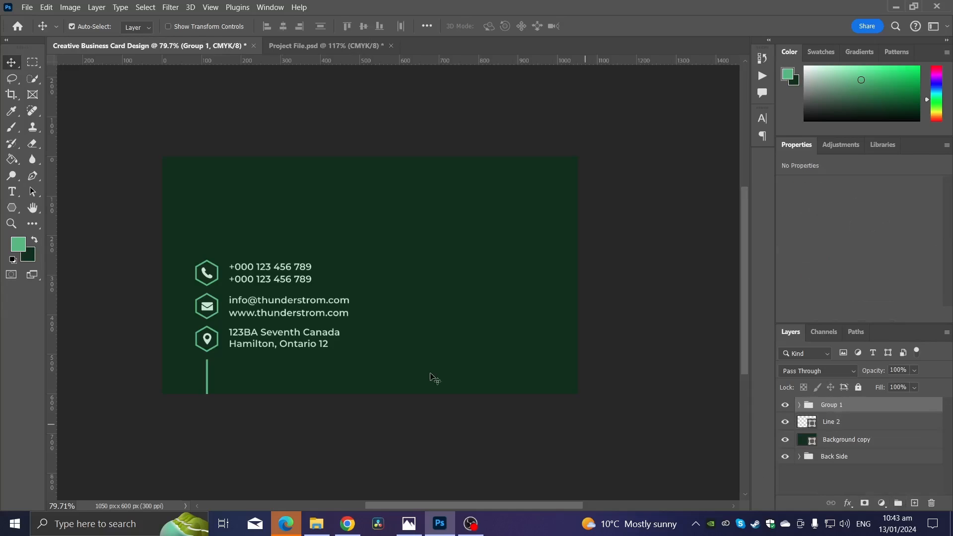
Step: Paste the JHON SMITH name and ASSISTANT MANAGER title text into the card and position them above the contact details
scroll(140, 253, up, 3)
scroll(169, 254, down, 2)
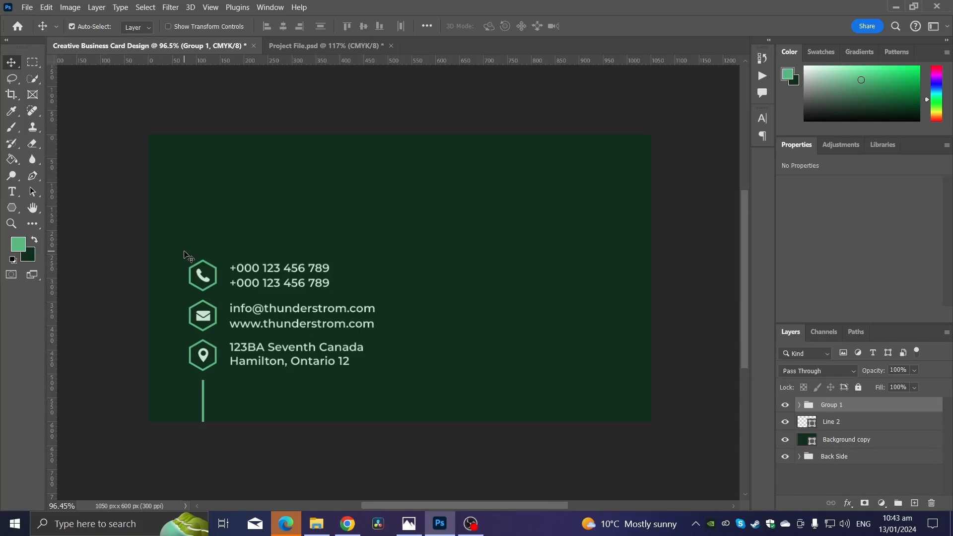
scroll(184, 254, up, 1)
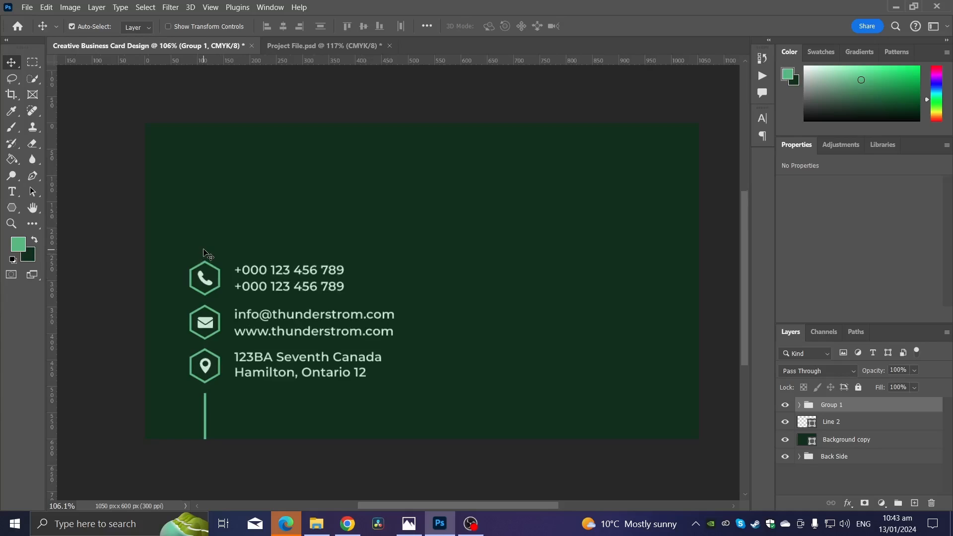
key(ctrl+v)
key(ctrl+t)
drag(254, 198, 277, 198)
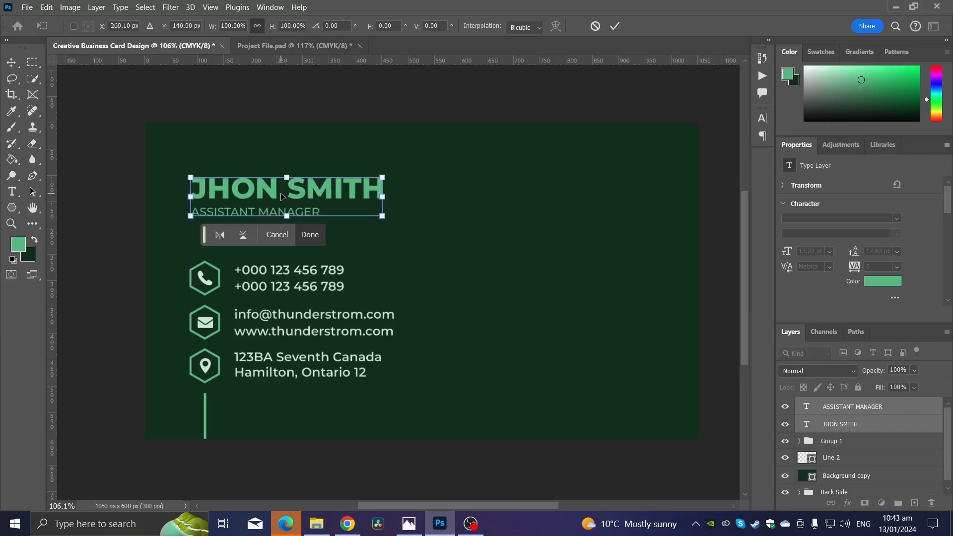
key(Return)
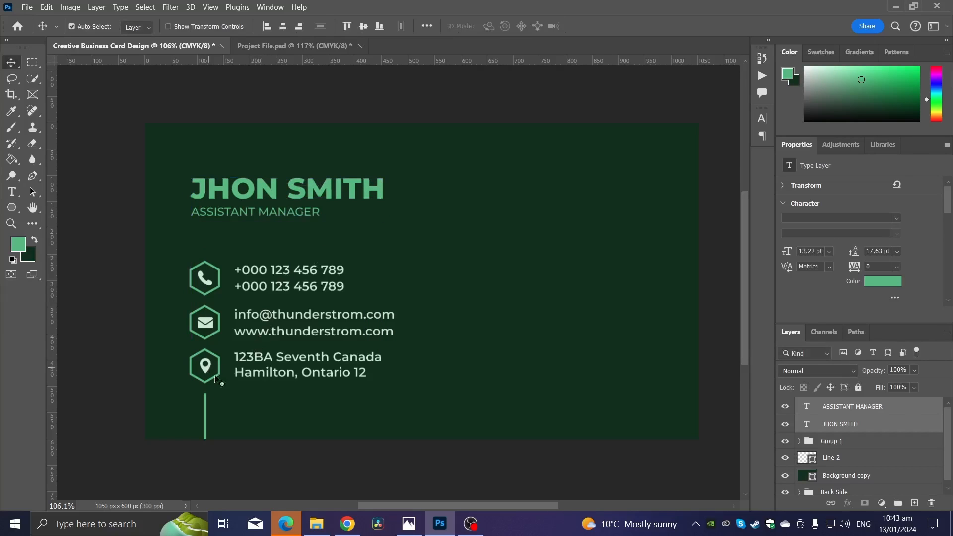
Step: Duplicate the vertical accent line and place the copy at the card's top edge above the name
drag(208, 410, 244, 130)
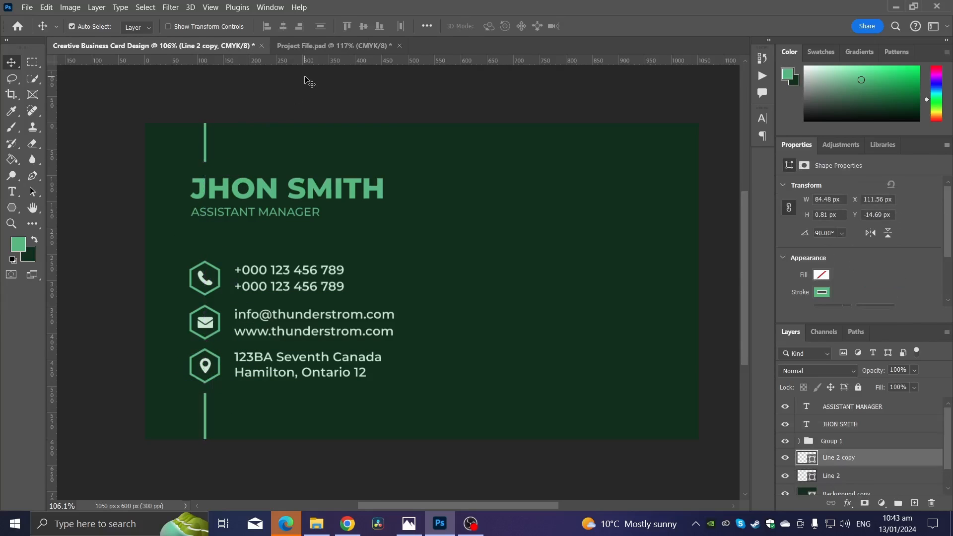
scroll(306, 80, up, 2)
scroll(305, 129, down, 4)
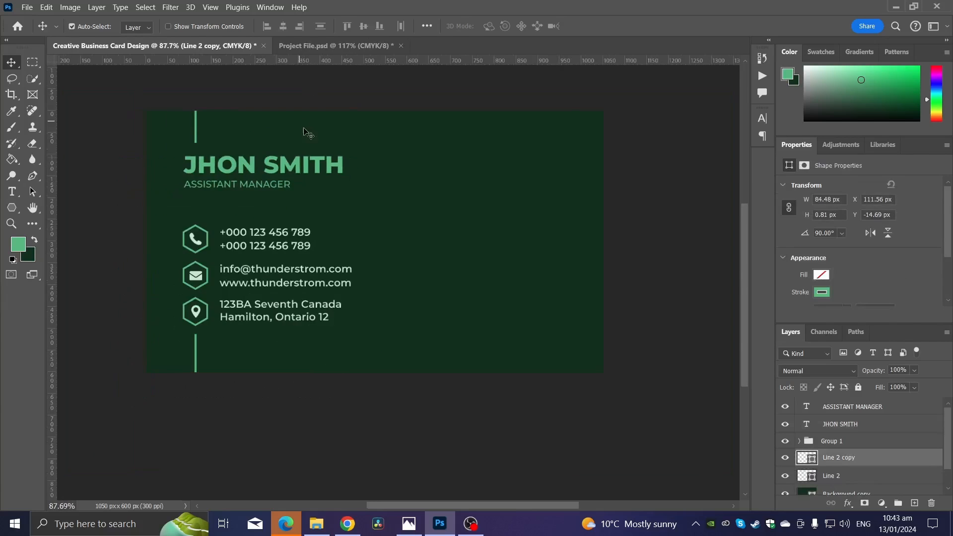
Step: Add a vertical guide at the card's centre and resize a background copy to cover only the right half
click(417, 209)
drag(51, 249, 379, 261)
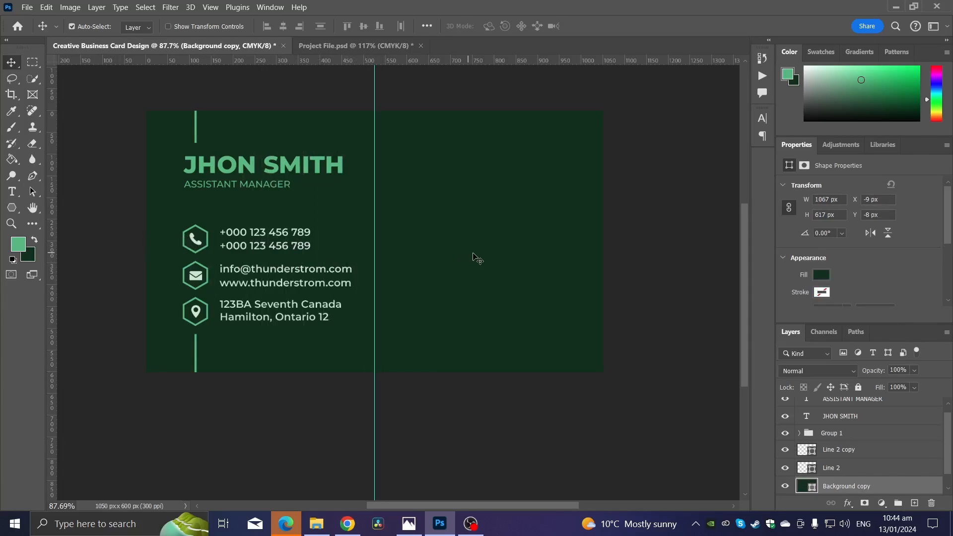
key(ctrl+t)
drag(607, 241, 577, 240)
key(Return)
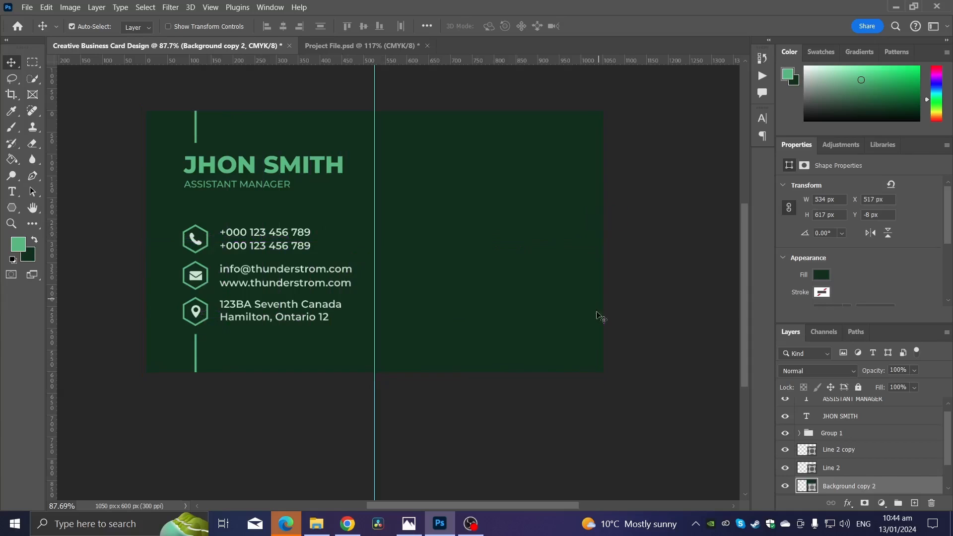
Step: Fill the right-half background layer with light green d0e9d7
scroll(812, 484, down, 2)
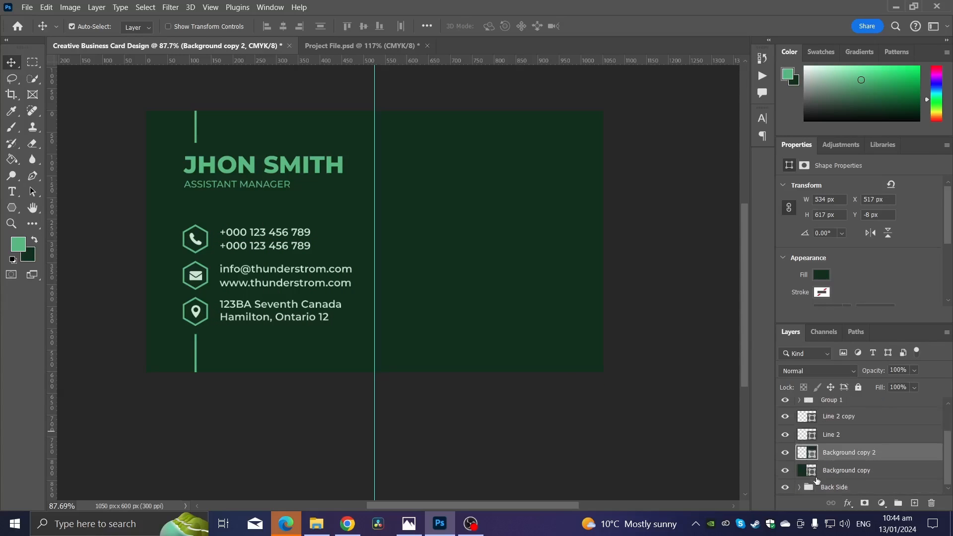
double_click(807, 452)
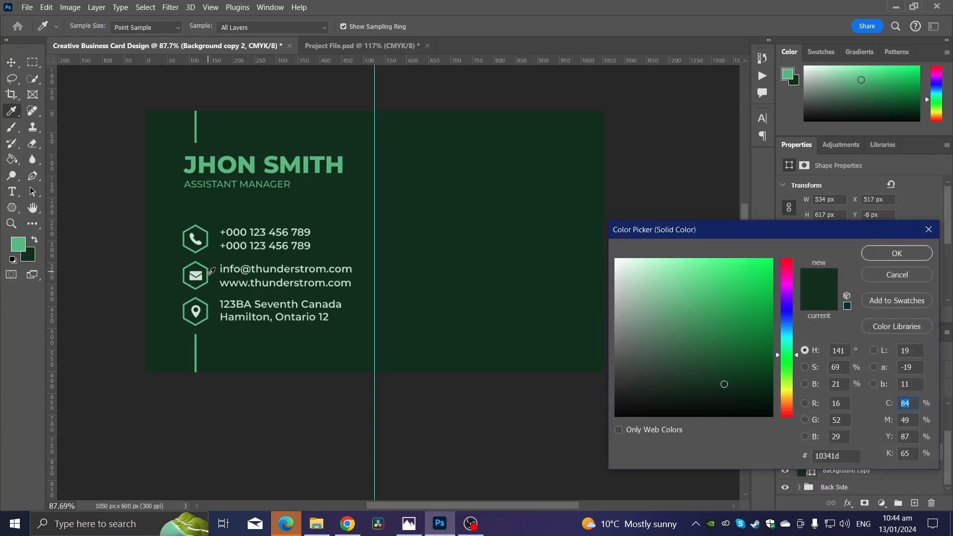
click(632, 272)
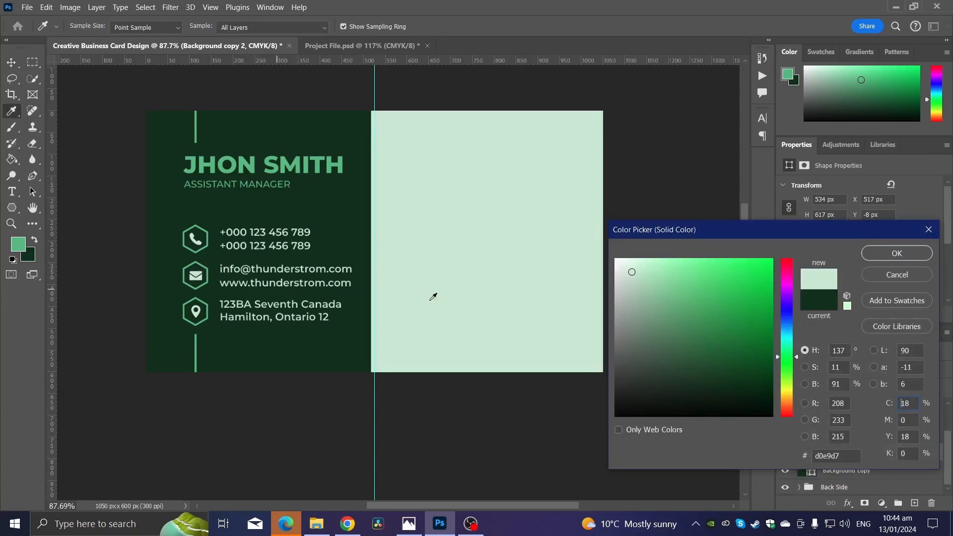
click(898, 253)
Step: Reorder the right-half background layer so it sits just above the Back Side group, outside it
drag(851, 463, 847, 484)
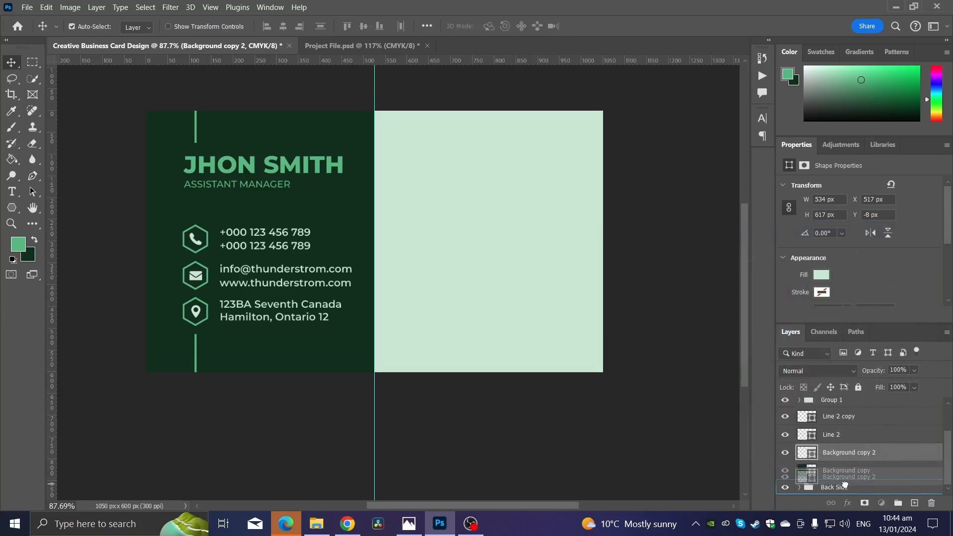
click(822, 453)
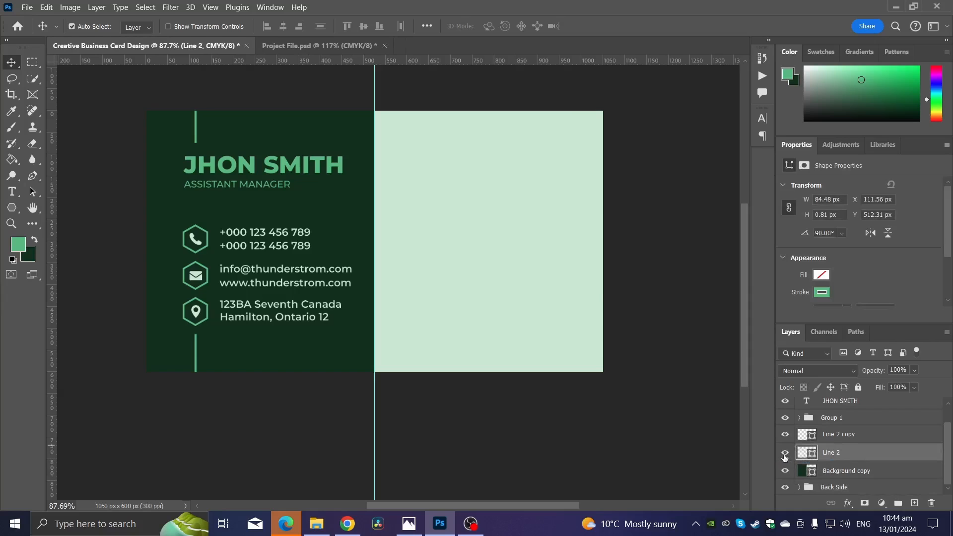
click(555, 339)
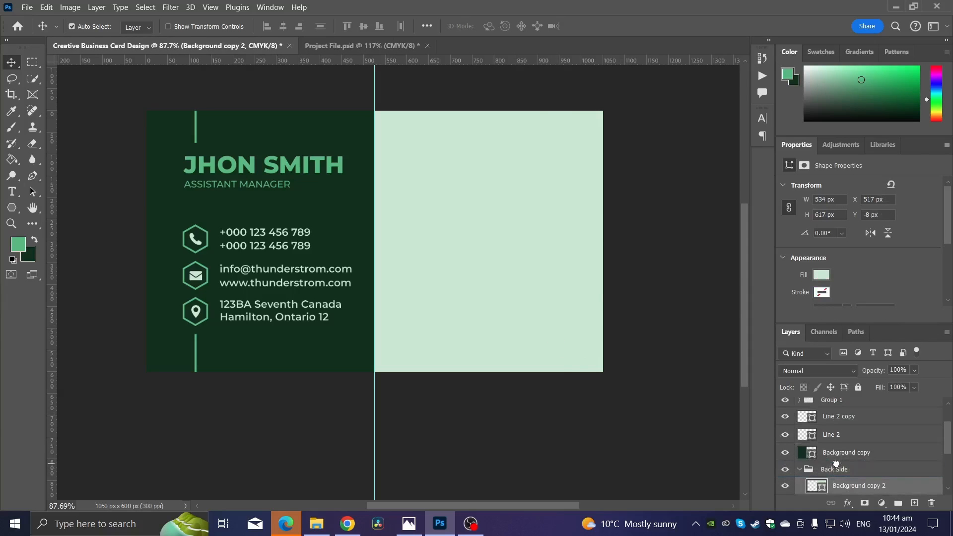
drag(836, 464, 808, 482)
click(797, 487)
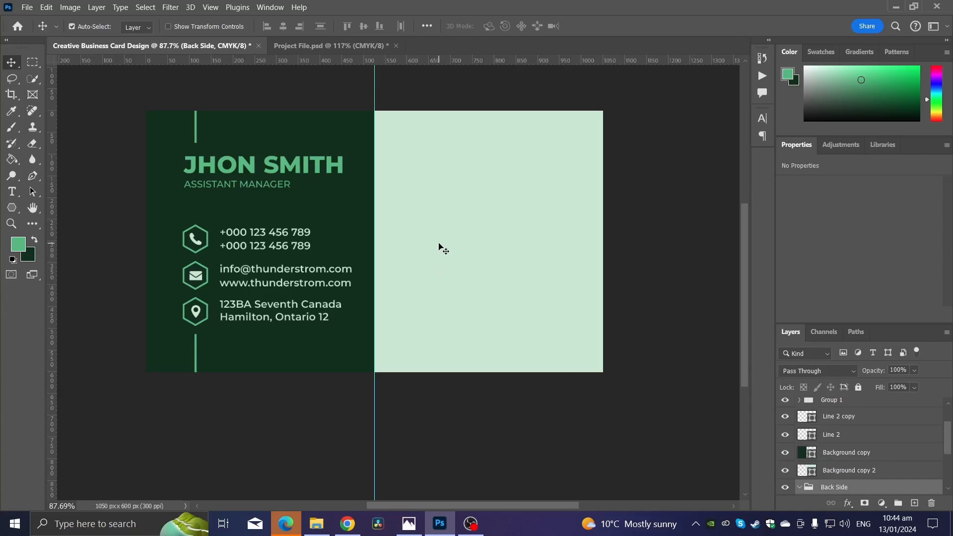
Step: Recolor the right-half background by sampling the name's green, 61c088
scroll(439, 244, up, 4)
scroll(438, 243, down, 1)
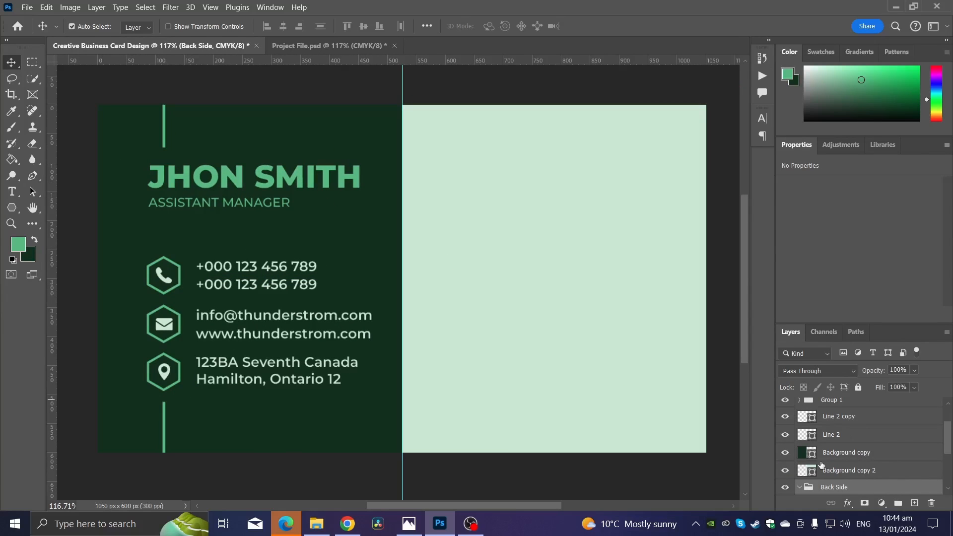
double_click(808, 474)
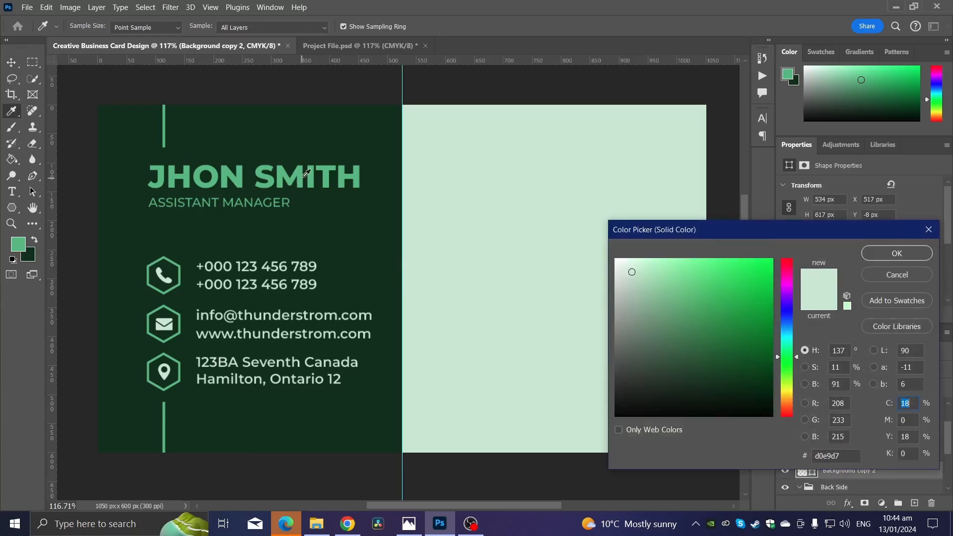
click(303, 176)
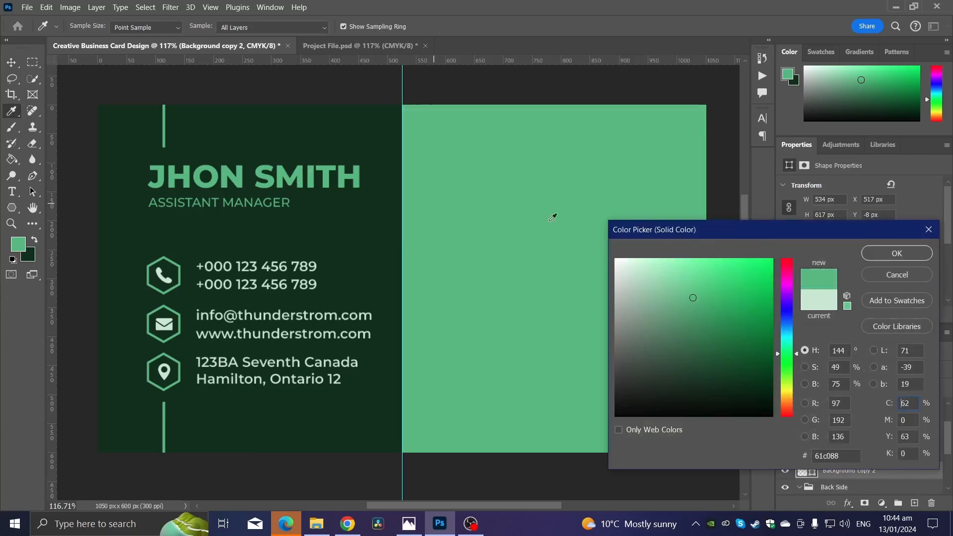
click(897, 252)
Step: Duplicate the Logo group from the back side and move the copy to the top of the layer stack
scroll(858, 453, down, 3)
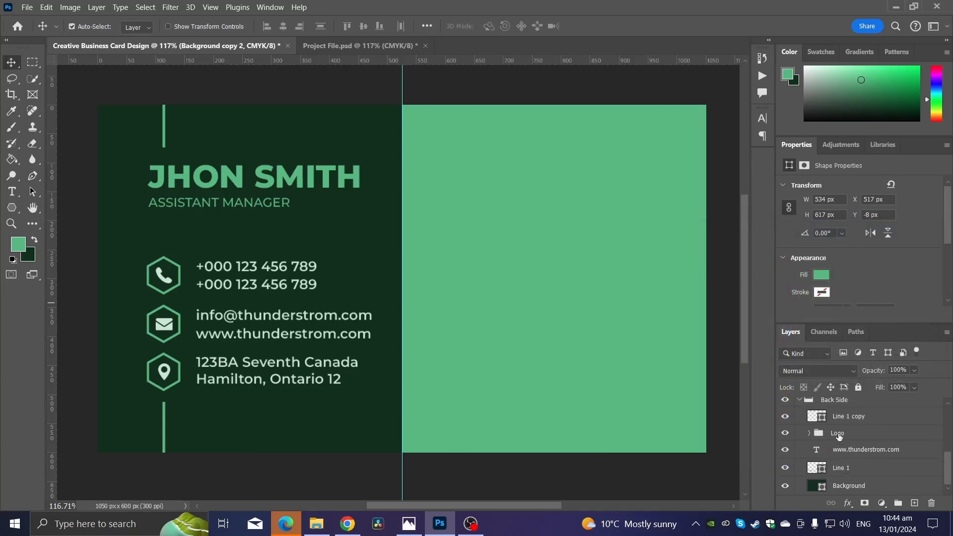
drag(837, 433, 847, 403)
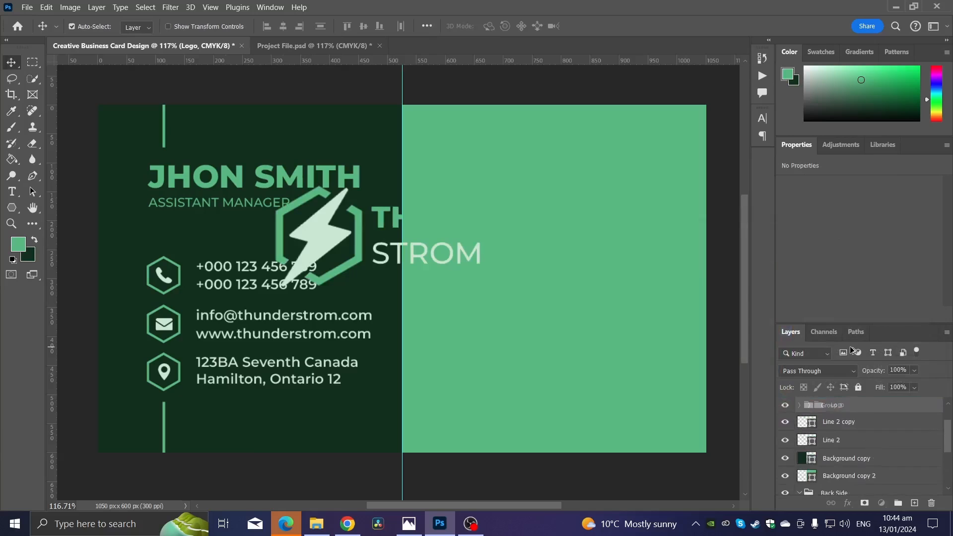
drag(852, 350, 852, 349)
drag(852, 394, 850, 406)
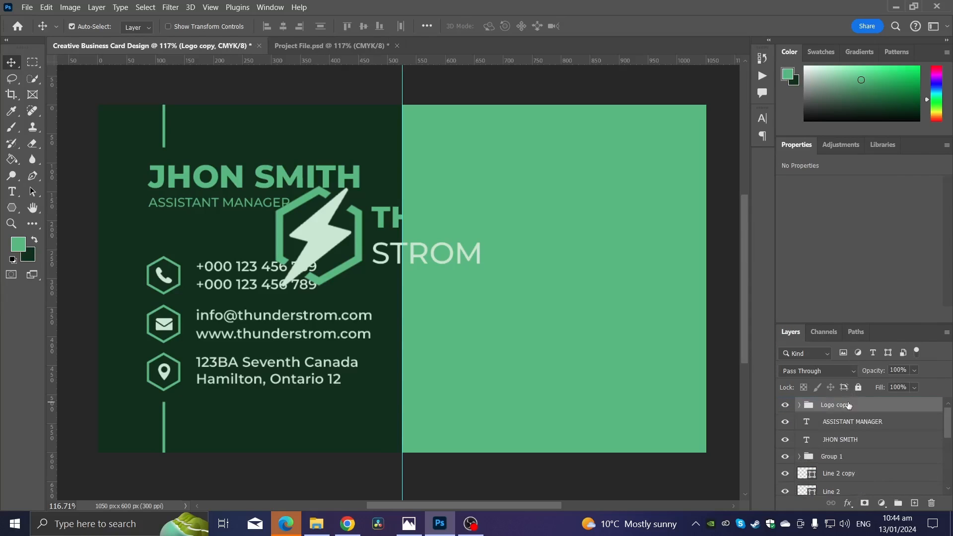
Step: Move the logo copy onto the card's right half and scale it down slightly
key(ctrl+t)
drag(403, 248, 553, 279)
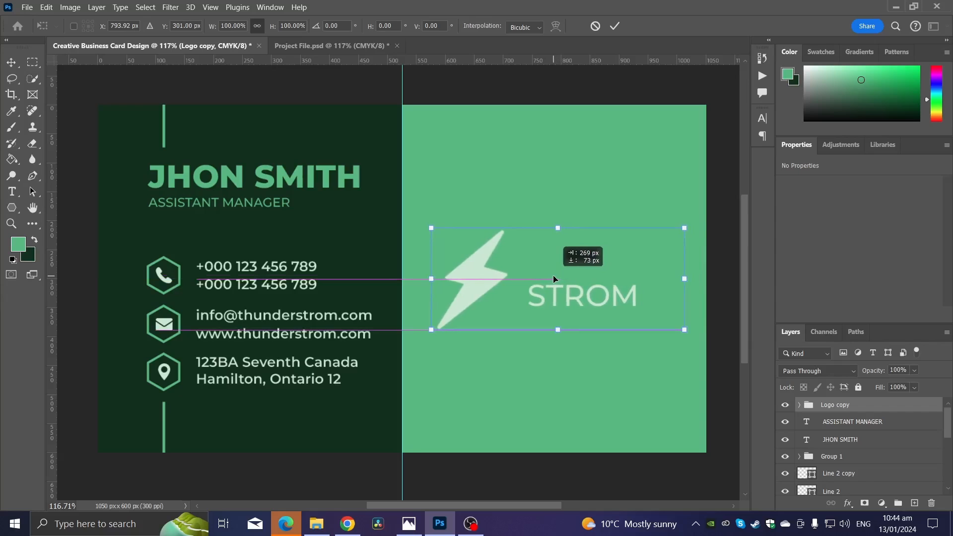
mouse_move(685, 279)
mouse_down()
mouse_move(665, 282)
mouse_move(674, 284)
mouse_up()
key(Return)
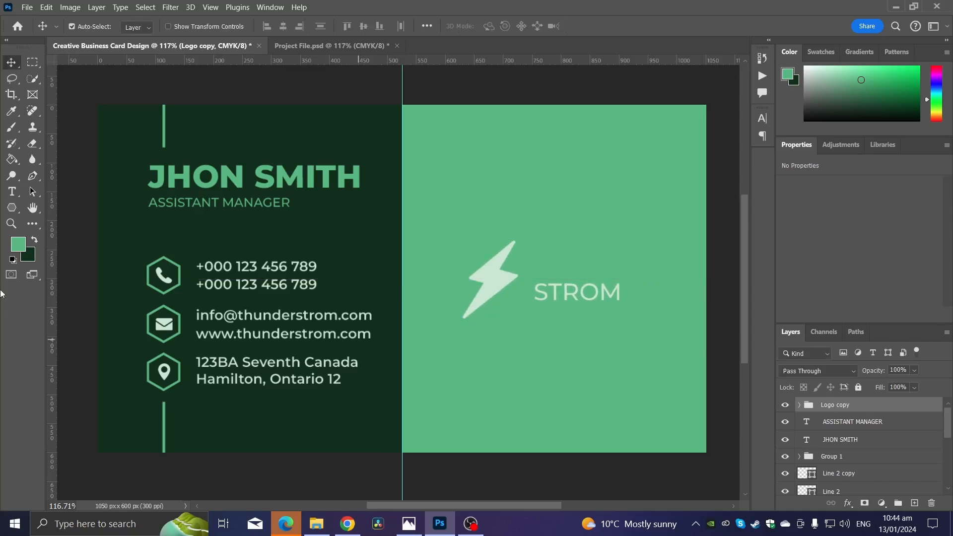
Step: Change the THUNDER logo text colour to dark green
click(11, 192)
double_click(590, 266)
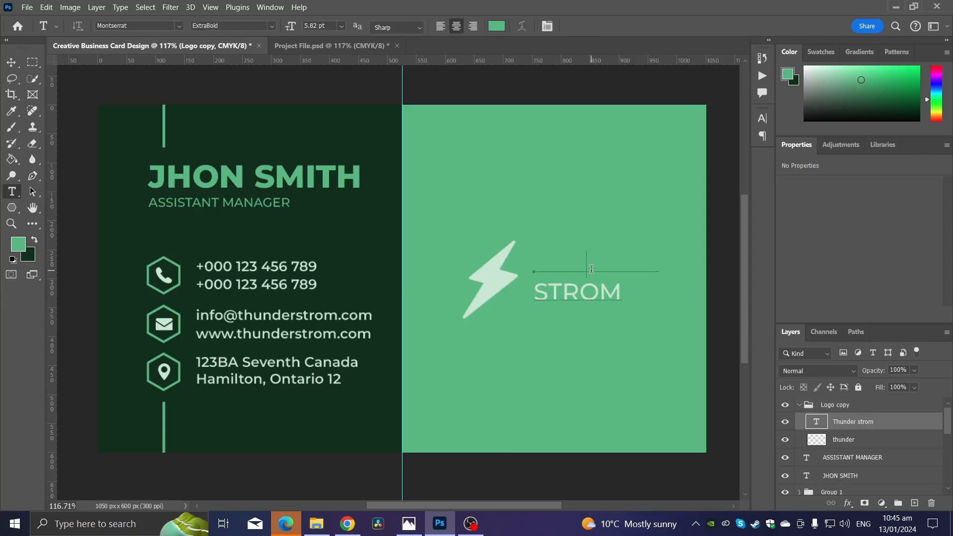
click(497, 26)
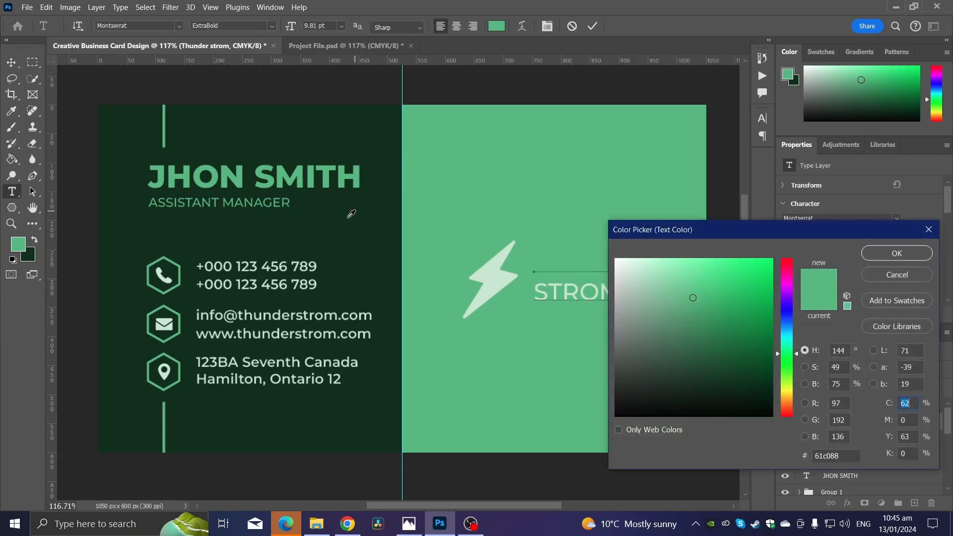
click(896, 253)
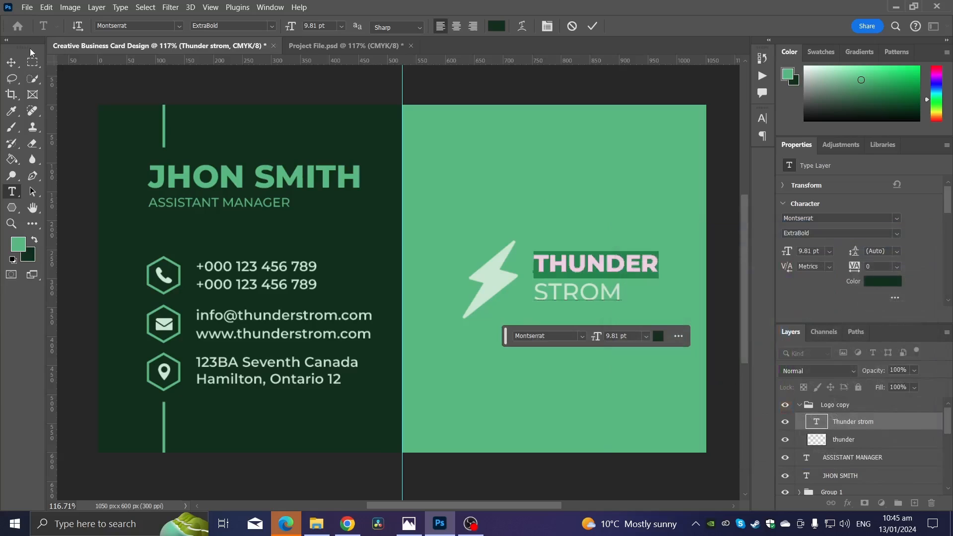
Step: Load the thunder icon layer's selection and brush over its hexagon outline in dark green, then deselect
click(17, 64)
click(842, 445)
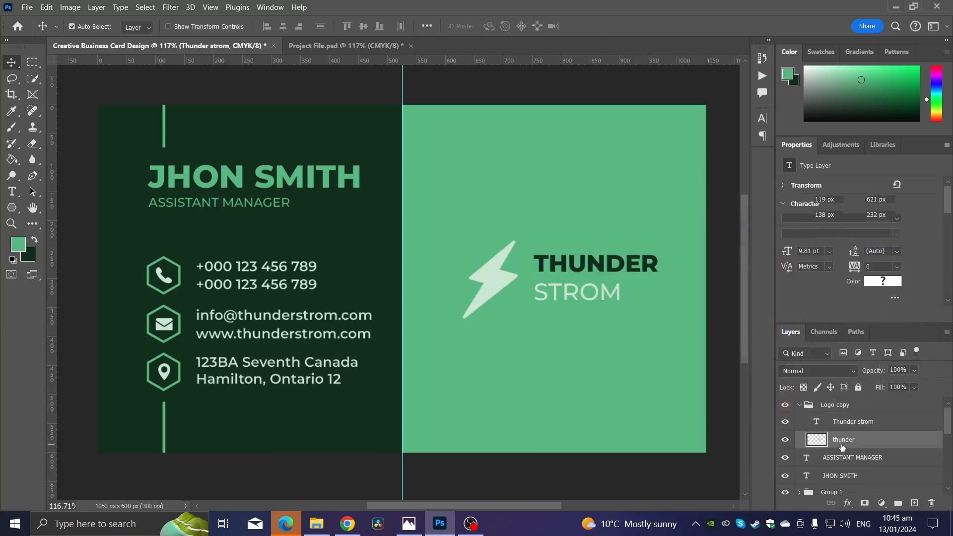
ctrl+click(816, 439)
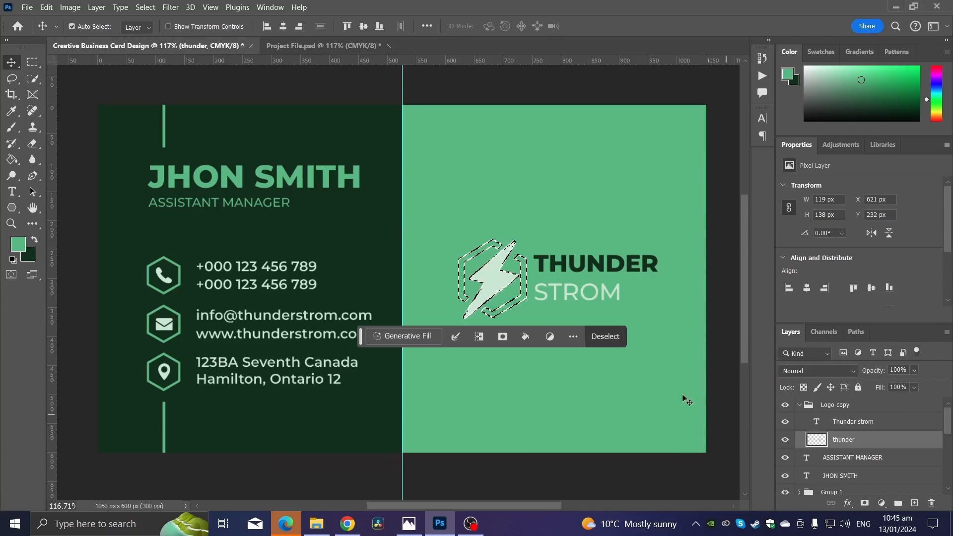
scroll(478, 281, up, 5)
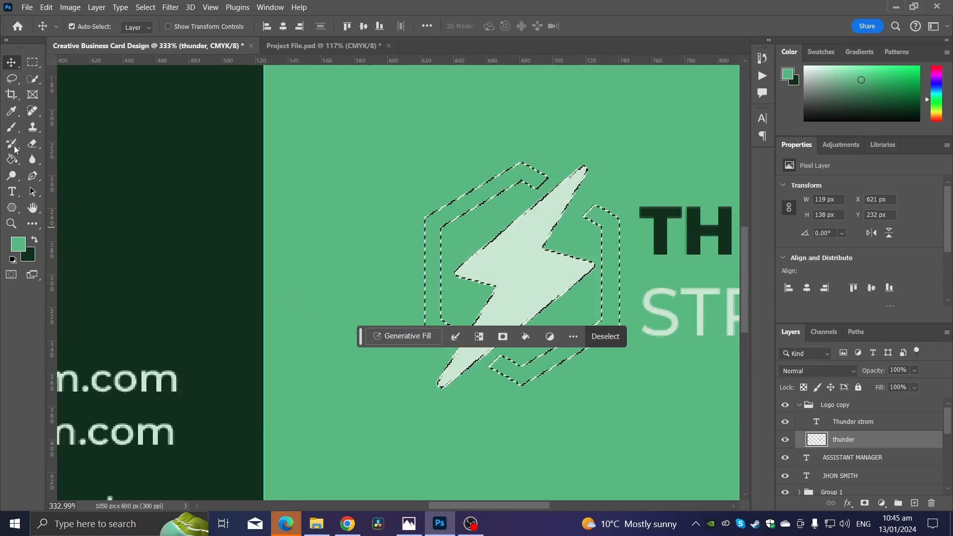
click(11, 127)
key(x)
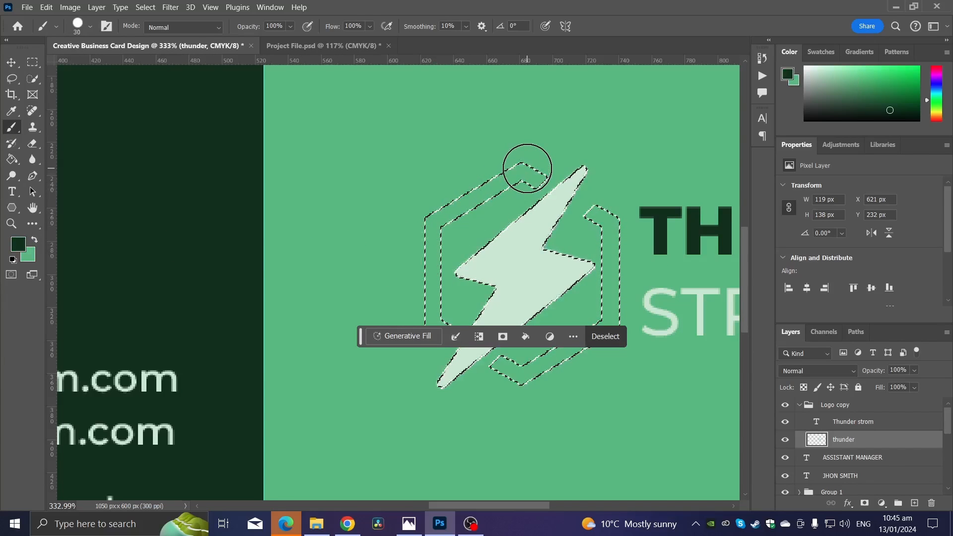
mouse_move(544, 178)
mouse_down()
mouse_move(522, 166)
mouse_move(471, 195)
mouse_up()
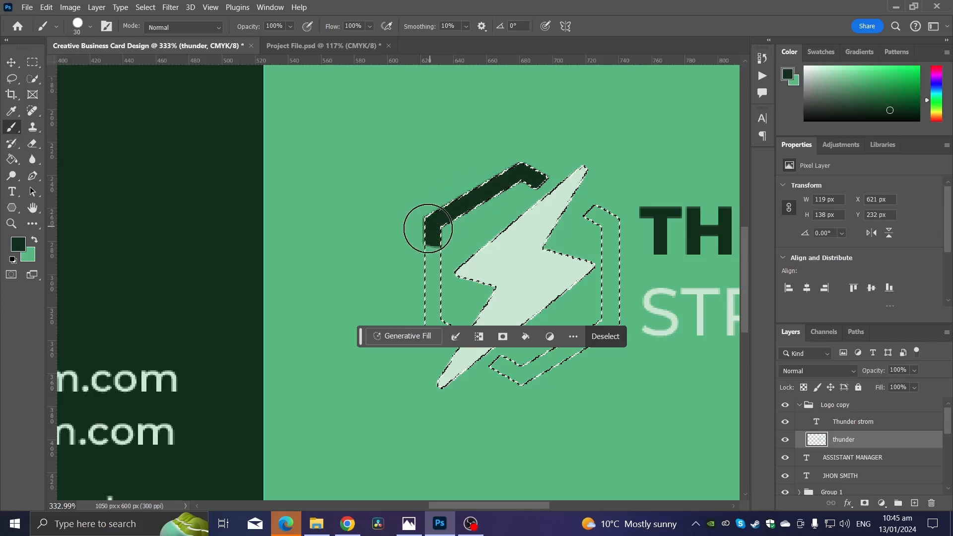
drag(421, 272, 434, 315)
scroll(434, 314, up, 1)
click(434, 313)
scroll(449, 289, down, 5)
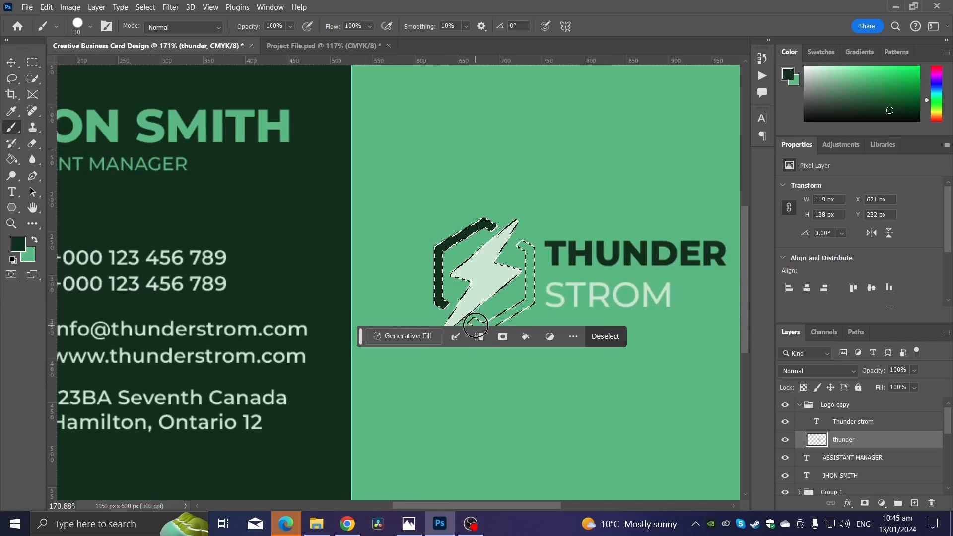
scroll(487, 328, up, 5)
drag(350, 193, 343, 194)
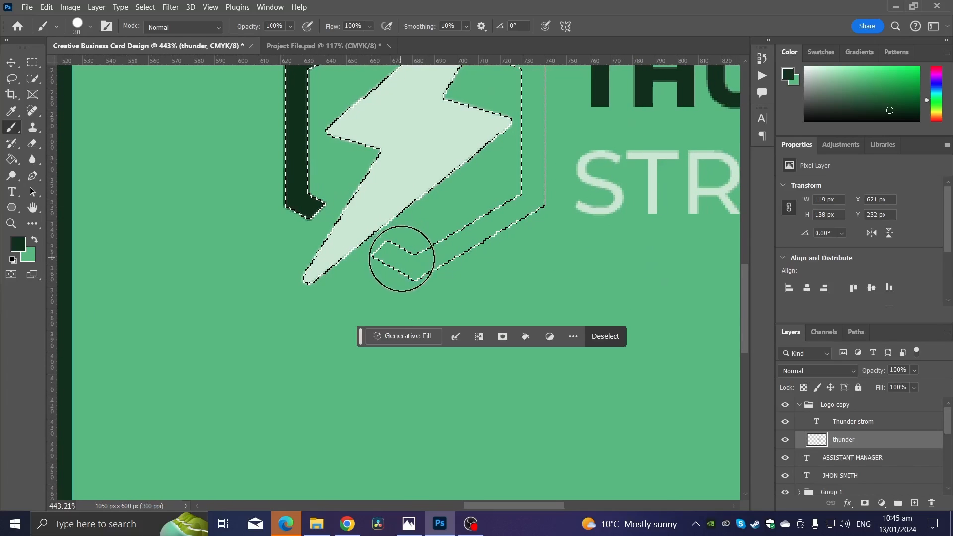
drag(401, 264, 437, 264)
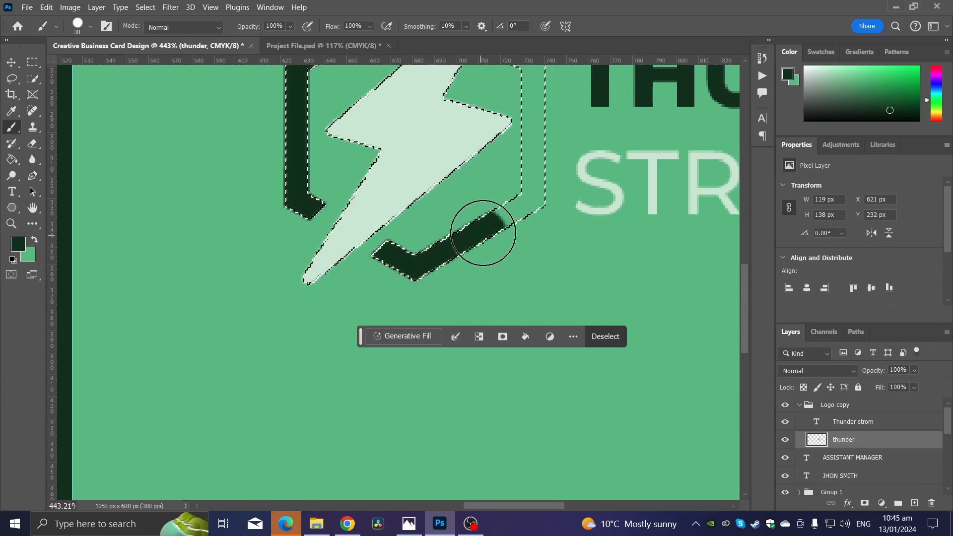
mouse_move(526, 198)
mouse_down()
mouse_move(549, 155)
mouse_move(551, 118)
mouse_move(555, 266)
mouse_move(546, 286)
mouse_move(528, 220)
mouse_move(552, 234)
mouse_up()
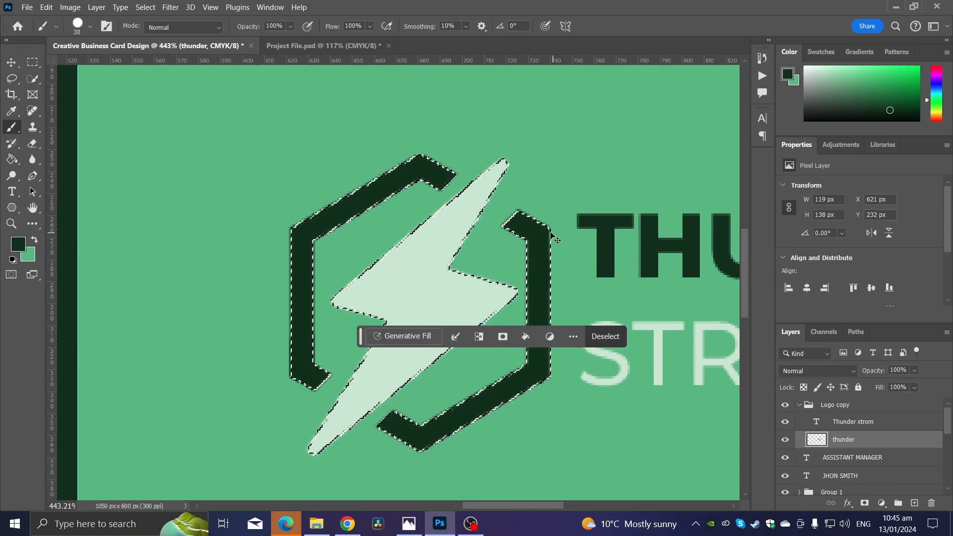
key(ctrl+d)
key(ctrl+0)
scroll(543, 229, down, 2)
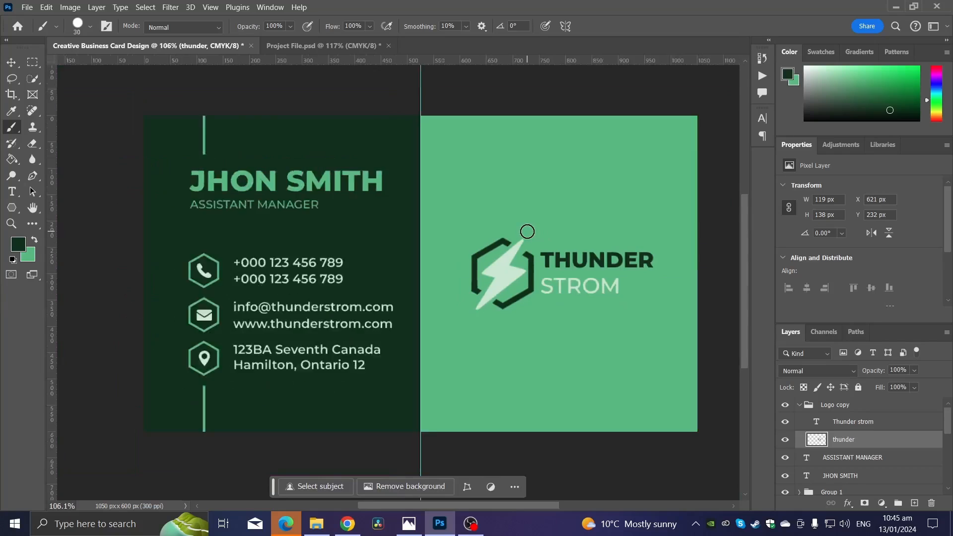